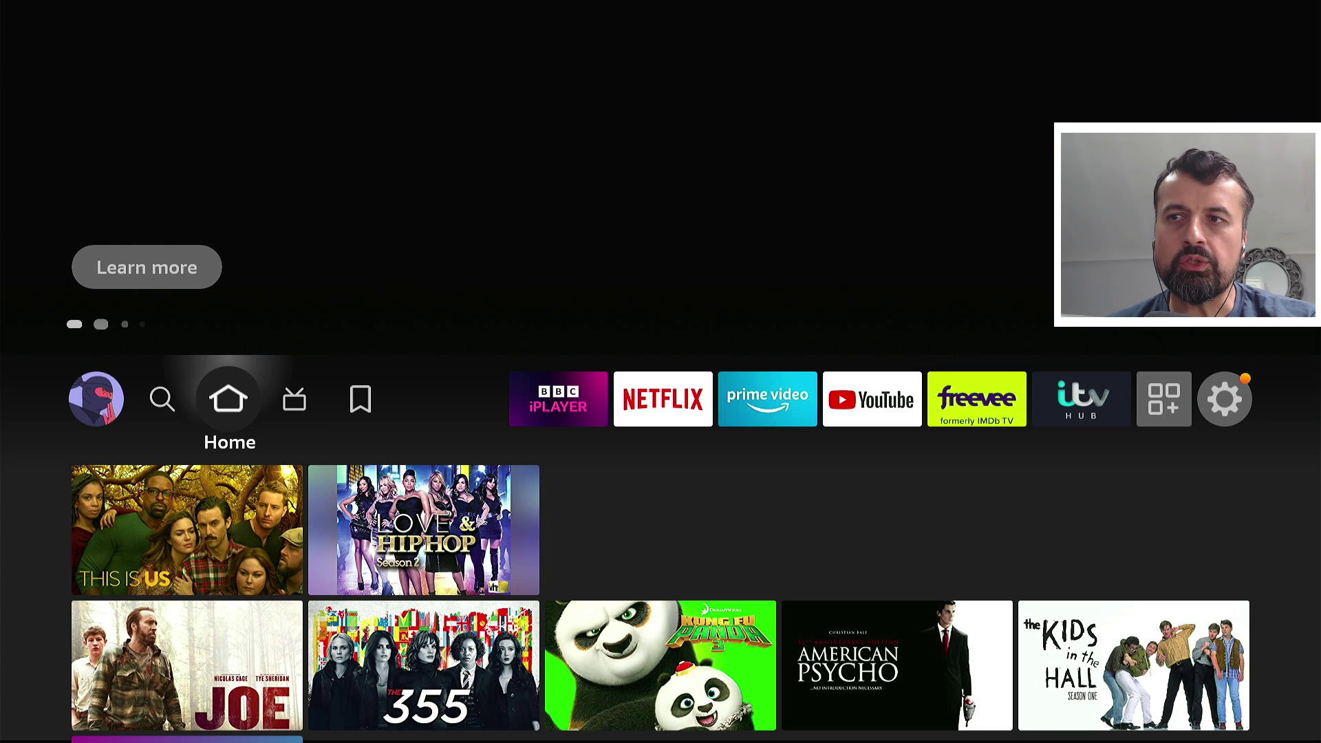
# - Open the on-screen search from the Find section of the home screen
pyautogui.press('Right')
pyautogui.press('Left')
pyautogui.press('Left')
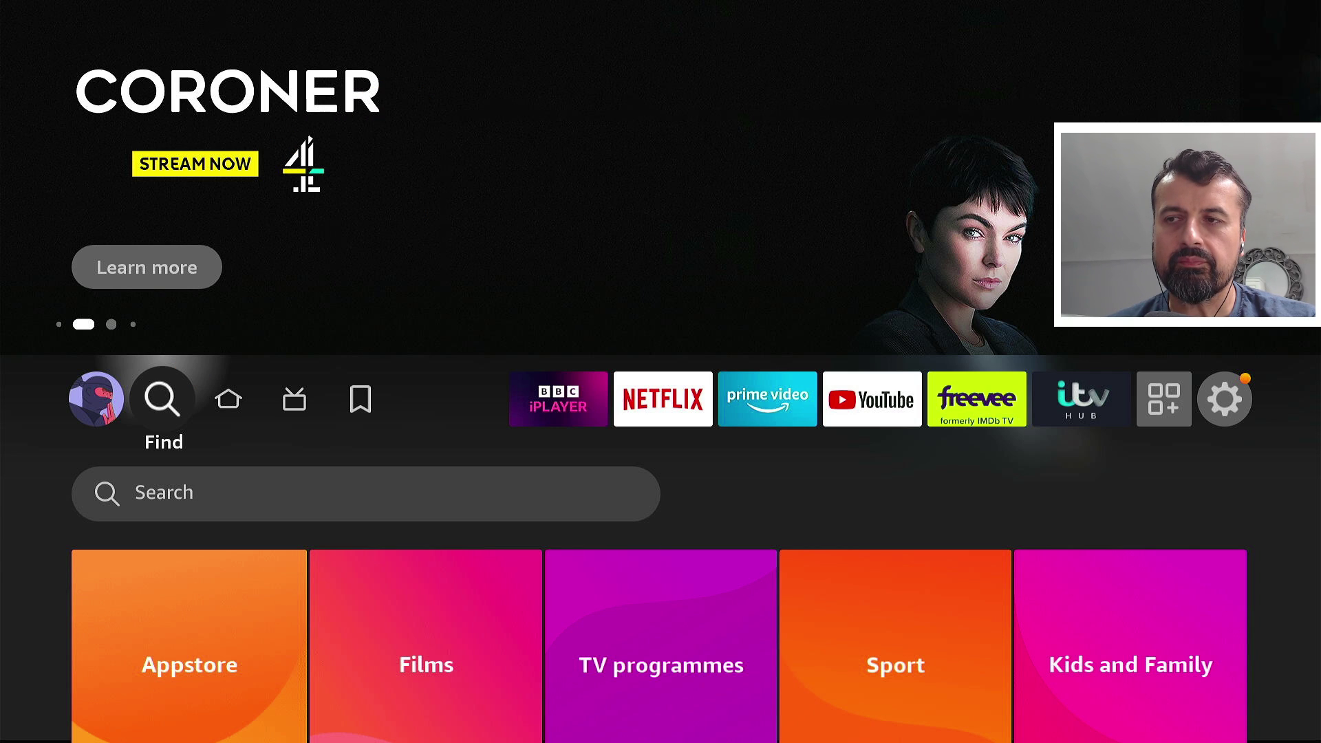
pyautogui.press('Down')
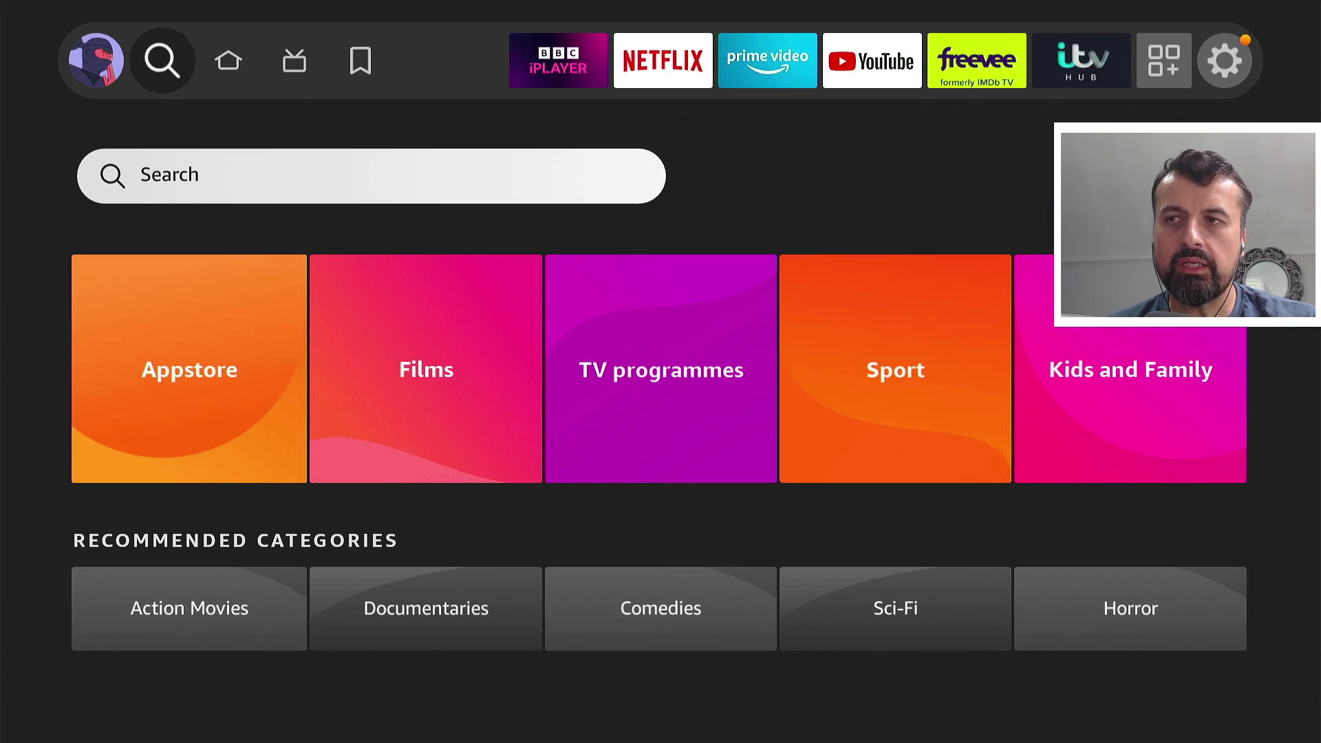
pyautogui.press('Return')
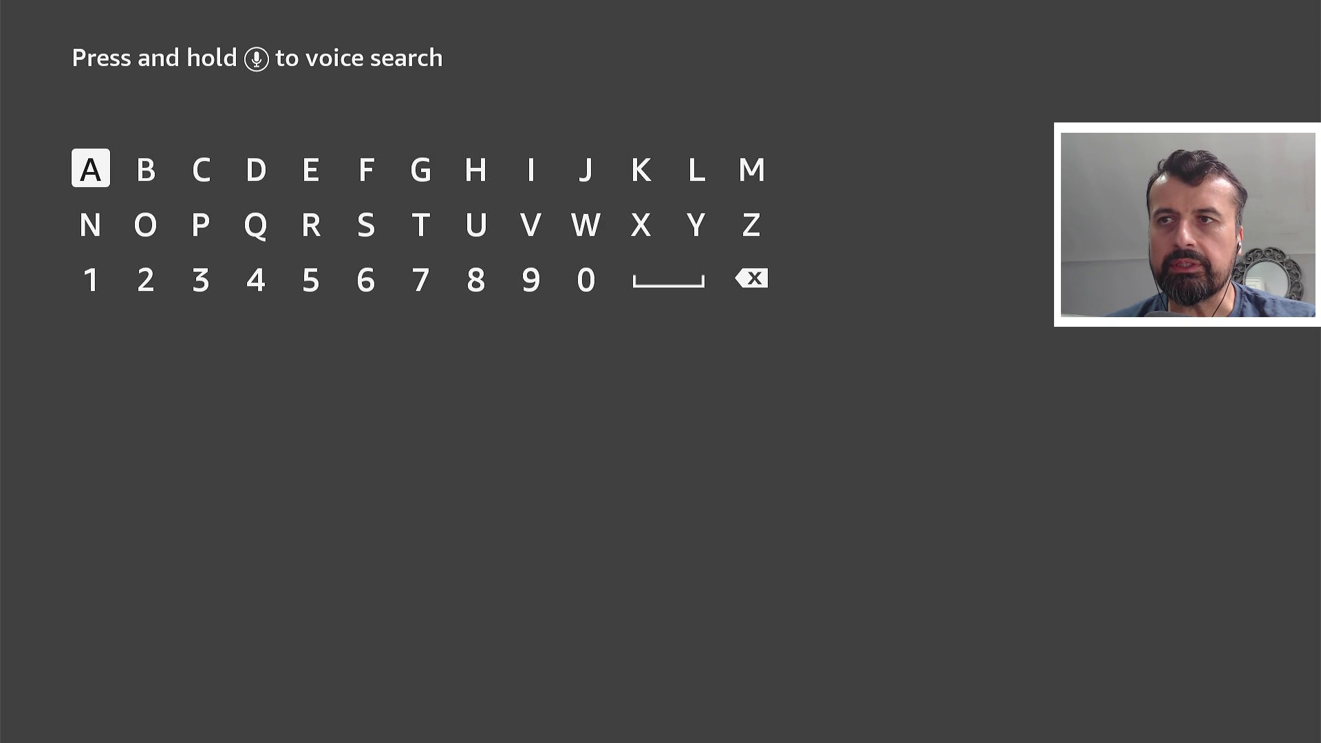
# - Search for "Do" and choose the suggested term Downloader
pyautogui.press('Right')
pyautogui.press('Right')
pyautogui.press('Right')
pyautogui.press('Return')
pyautogui.press('Down')
pyautogui.press('Left')
pyautogui.press('Left')
pyautogui.press('Return')
pyautogui.press('Down')
pyautogui.press('Down')
pyautogui.press('Down')
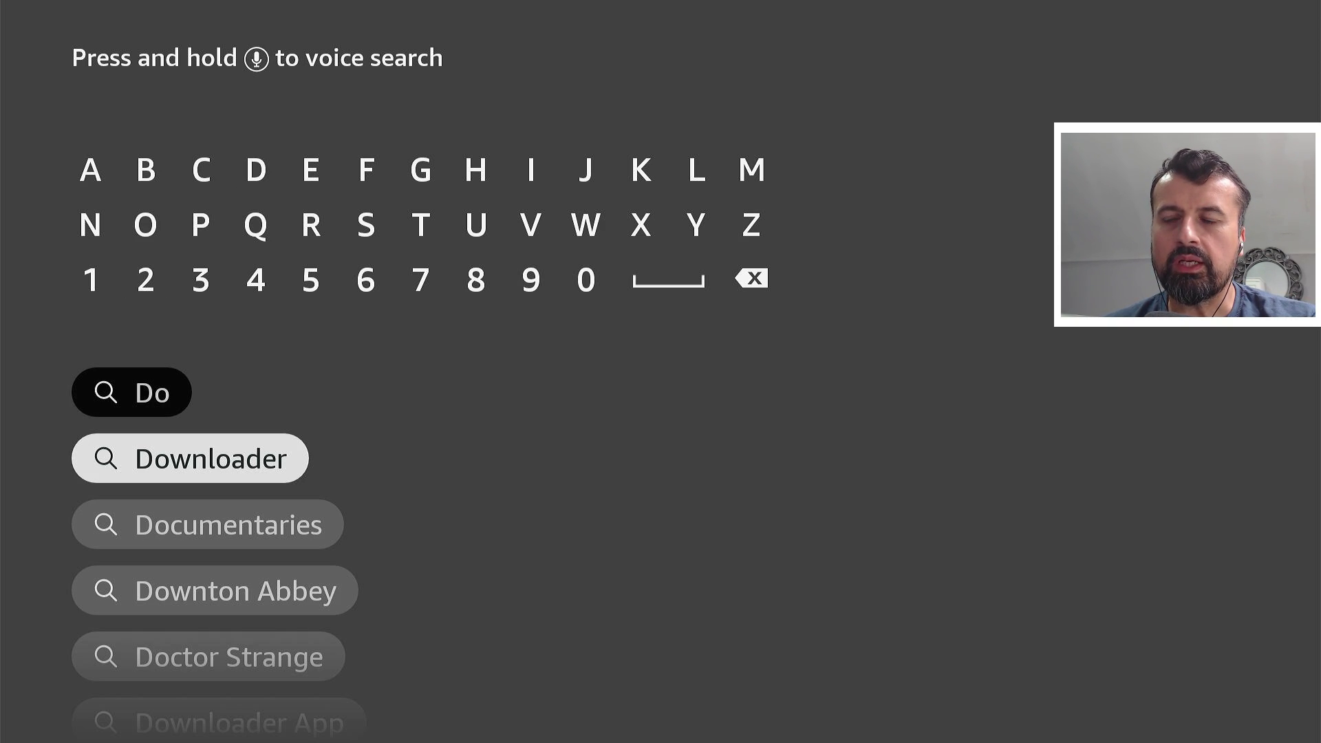
pyautogui.press('Return')
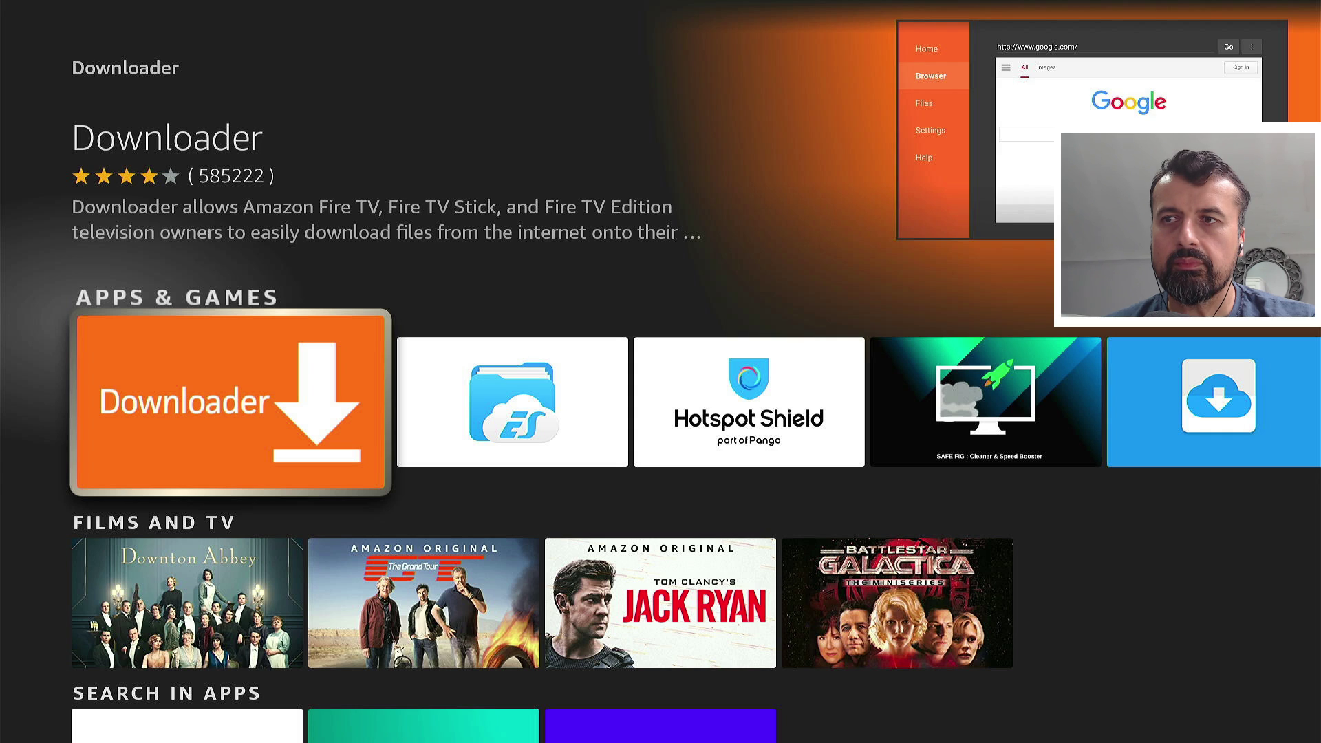
# - Install the Downloader app from its store page and dismiss the notice about ways to open apps
pyautogui.press('Return')
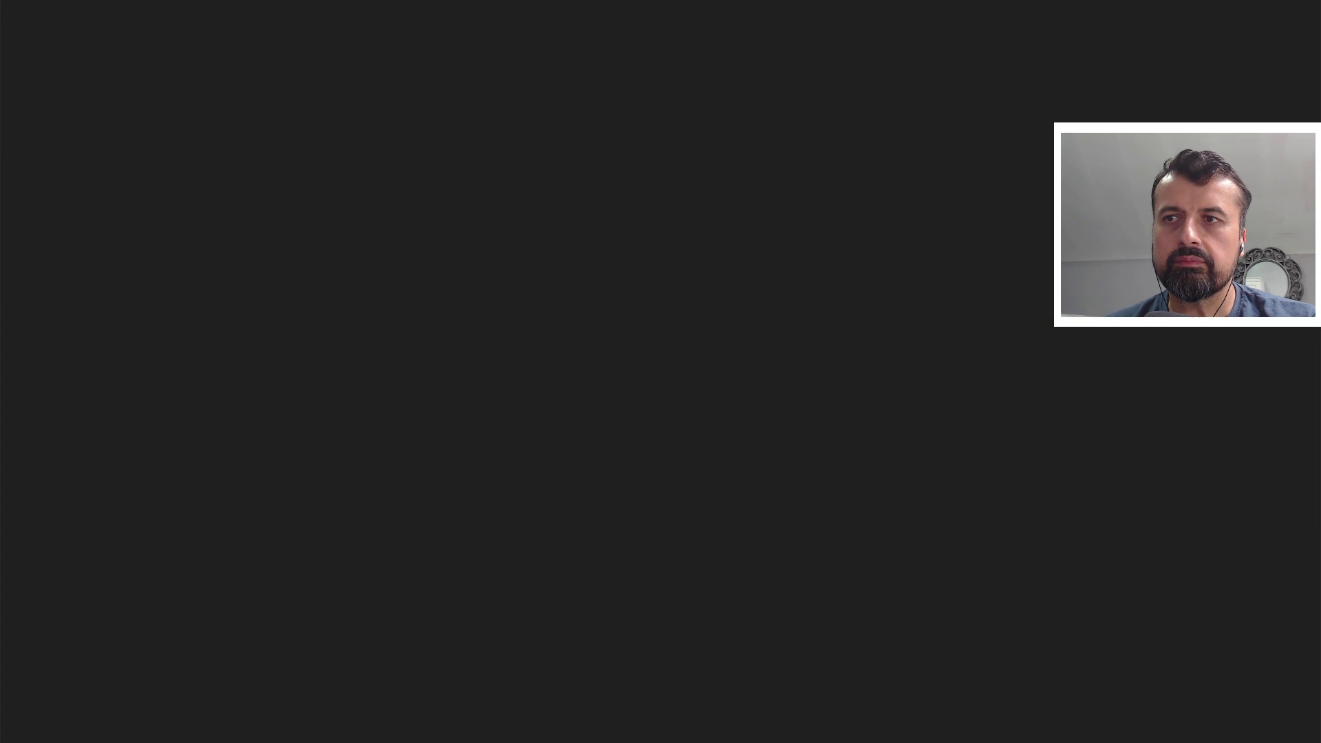
pyautogui.press('Return')
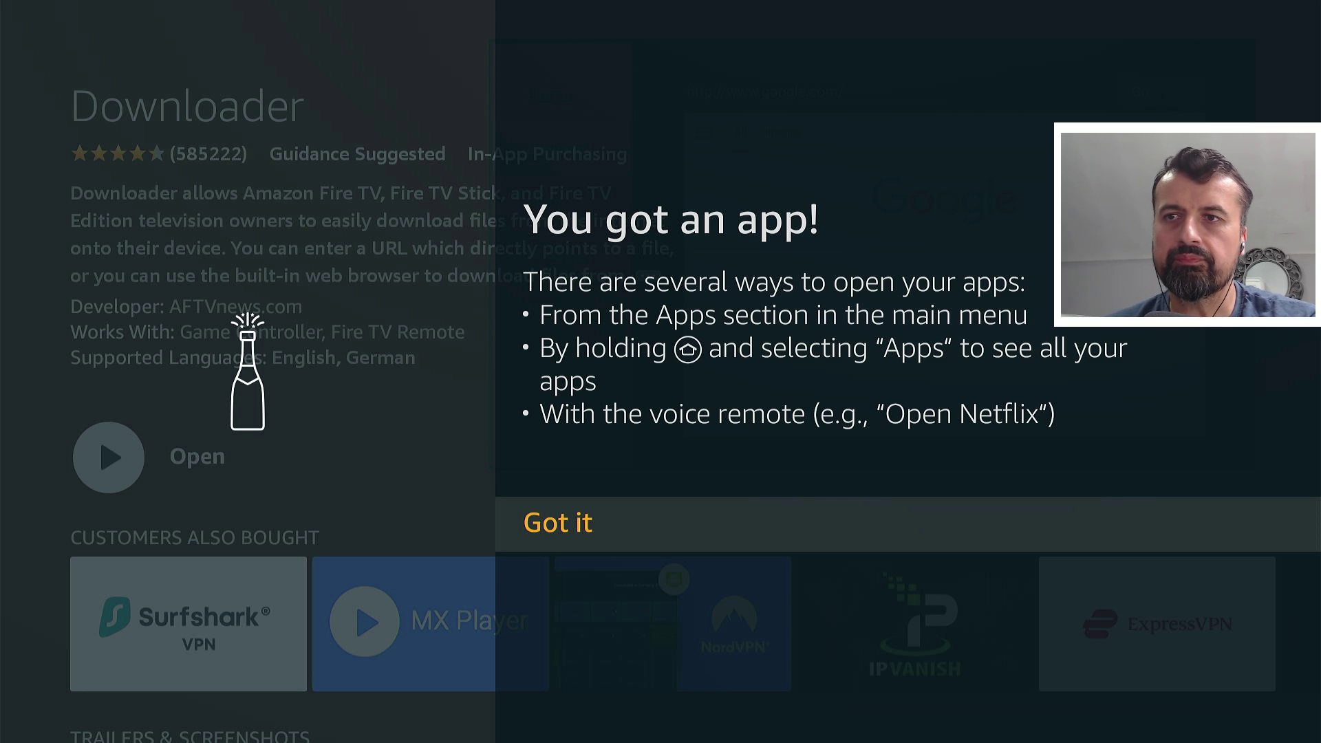
pyautogui.press('Return')
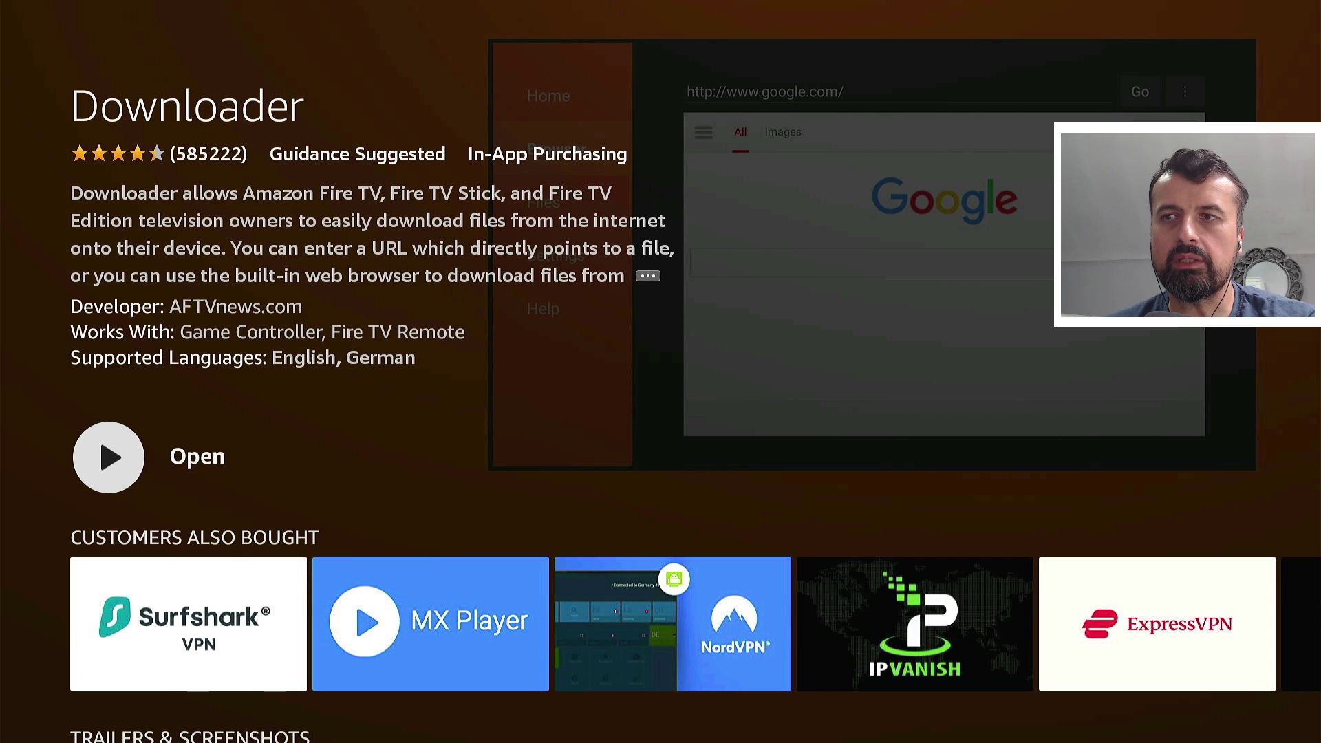
# - Return to the home screen and bring up the Settings section
pyautogui.press('Home')
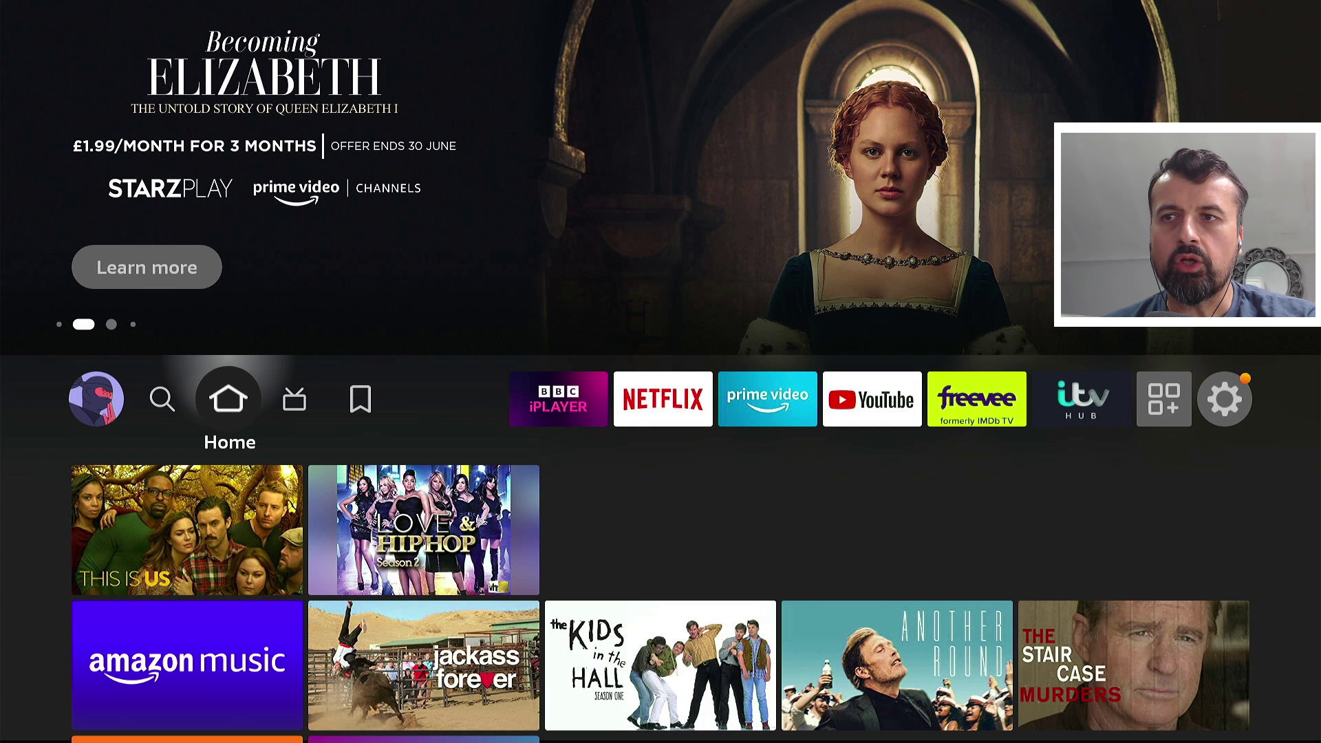
pyautogui.press('Right')
pyautogui.press('Right')
pyautogui.press('Right')
pyautogui.press('Right')
pyautogui.press('Right')
pyautogui.press('Right')
pyautogui.press('Right')
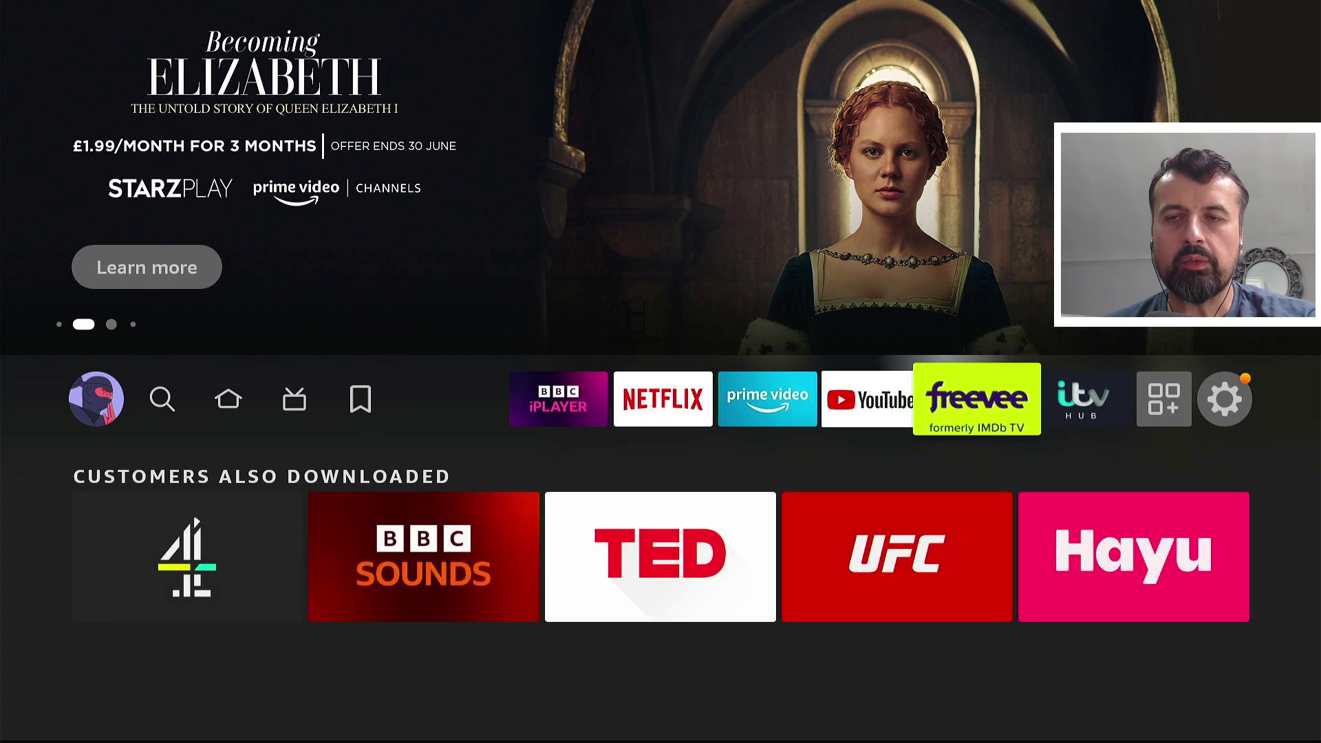
pyautogui.press('Right')
pyautogui.press('Right')
pyautogui.press('Right')
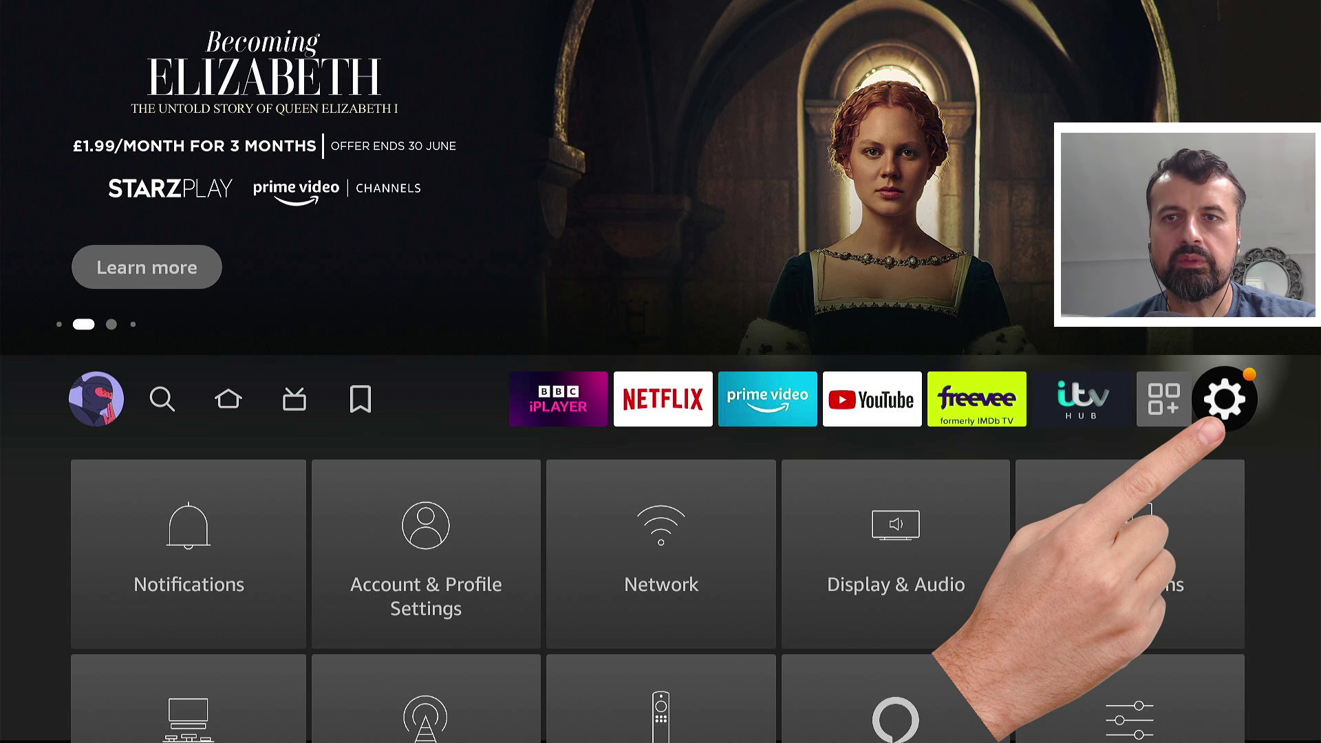
# - Open the Developer Options in the My Fire TV settings
pyautogui.press('Down')
pyautogui.press('Down')
pyautogui.press('Down')
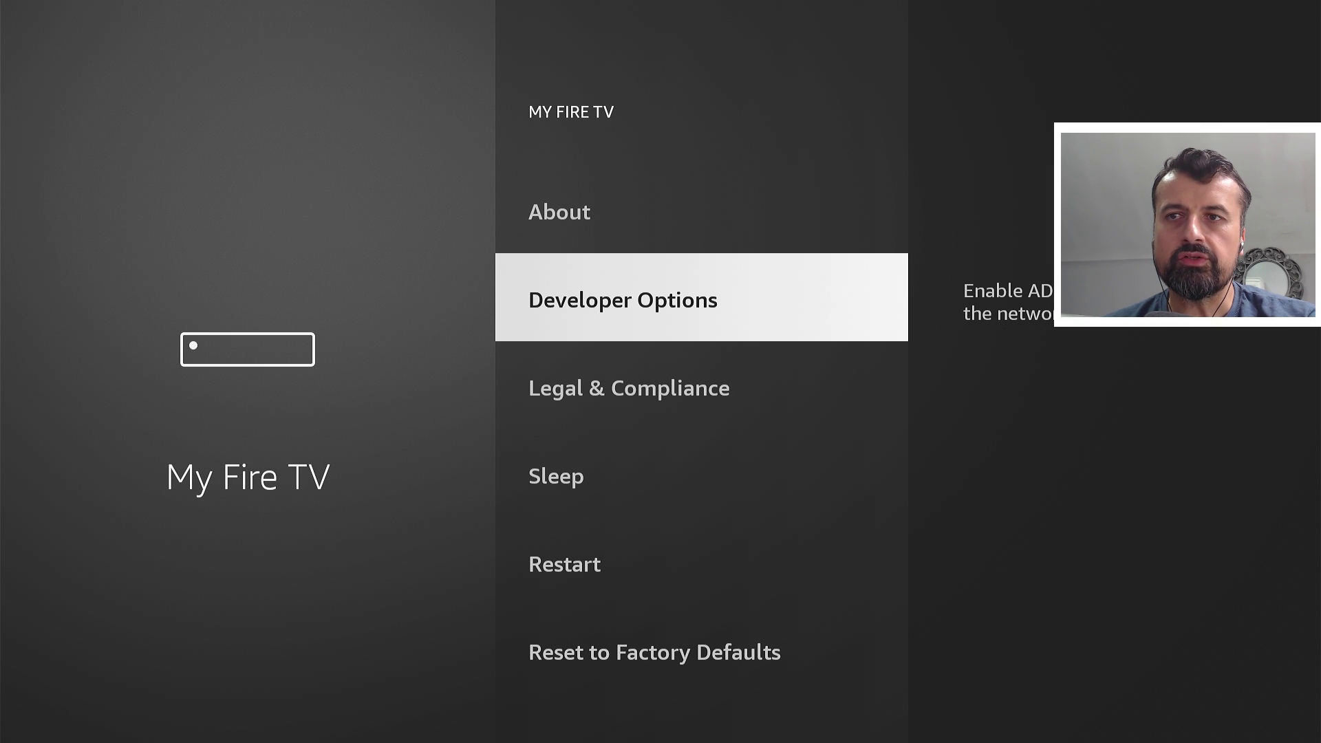
pyautogui.press('Return')
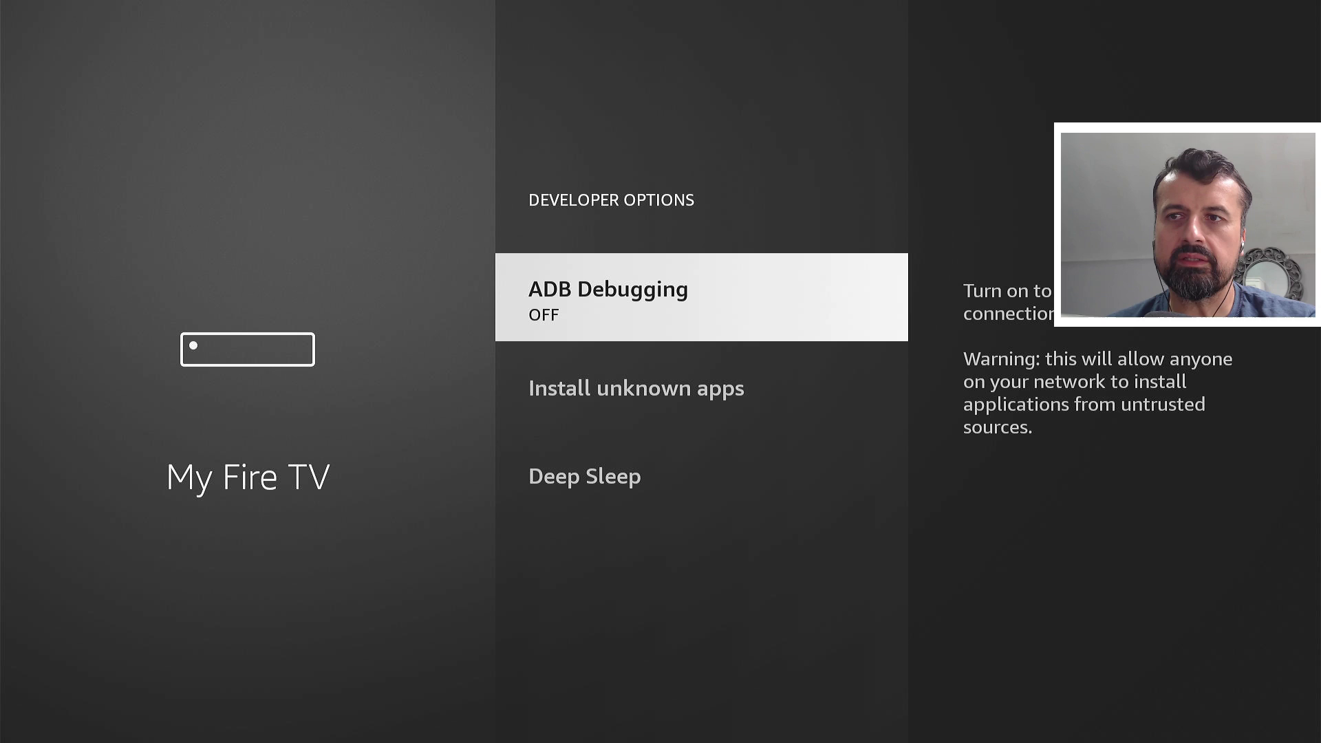
# - Allow Downloader to install unknown apps by switching its permission on
pyautogui.press('Down')
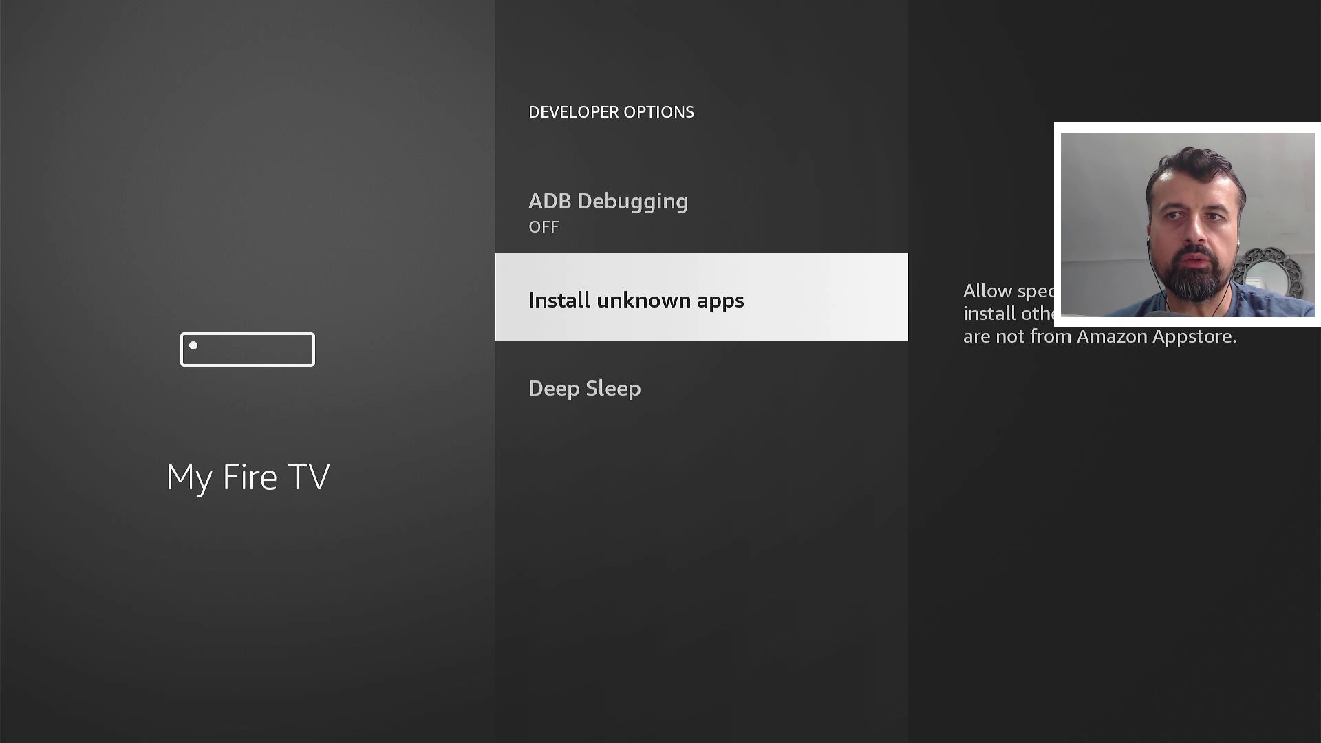
pyautogui.press('Return')
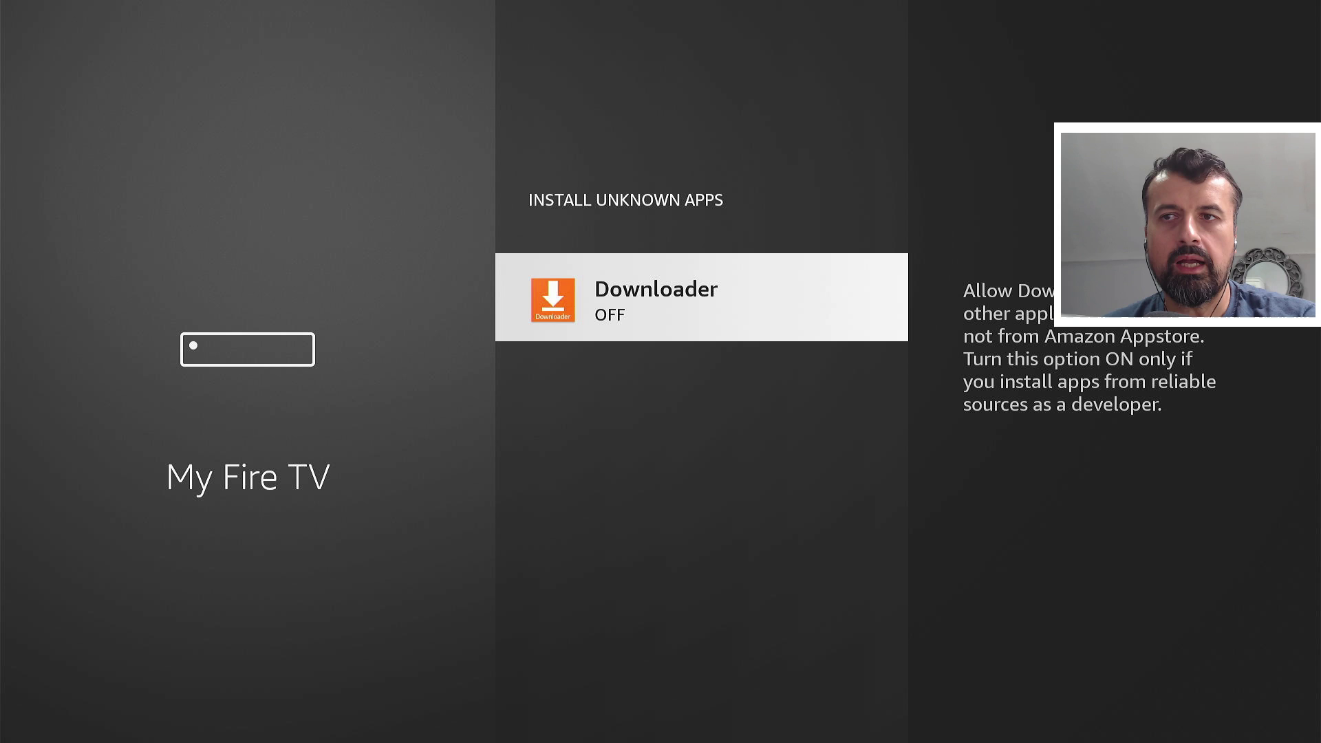
pyautogui.press('Return')
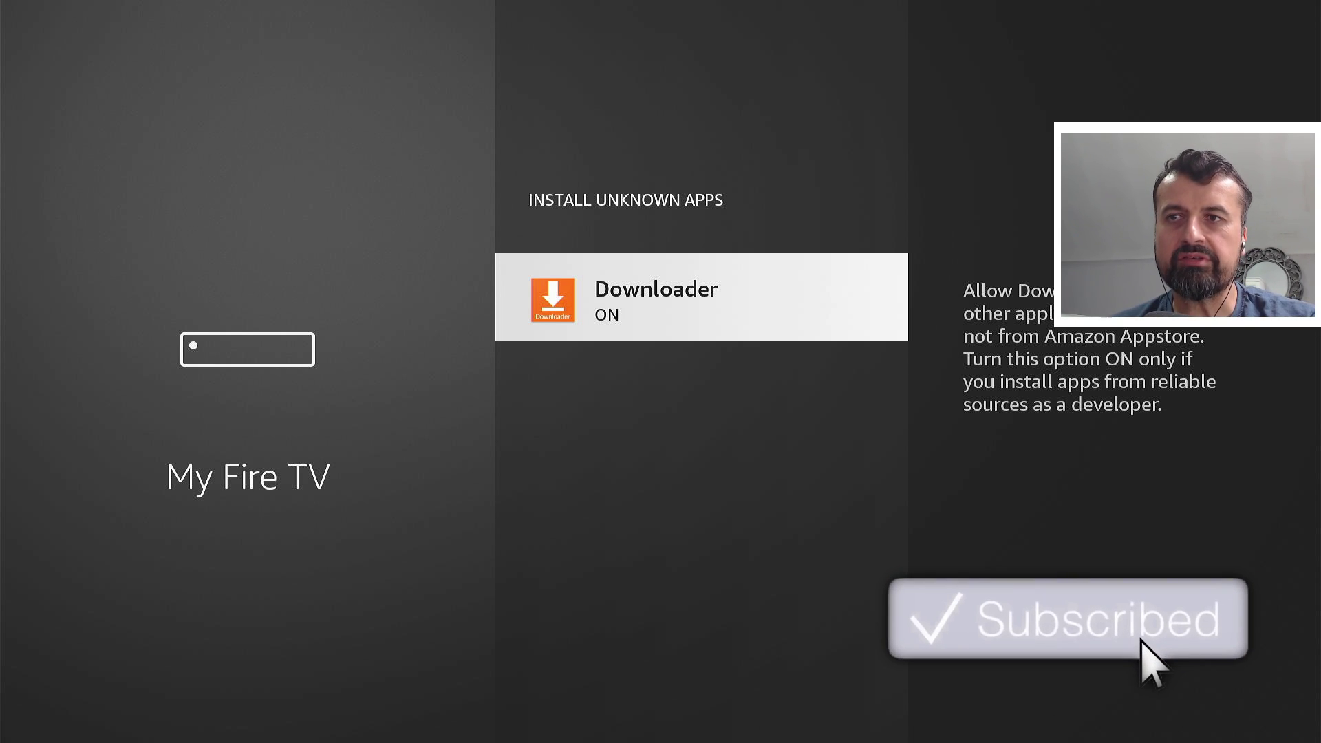
# - Launch Downloader from the recently used apps on the home screen, allow it file access and dismiss the quick start guide
pyautogui.press('Home')
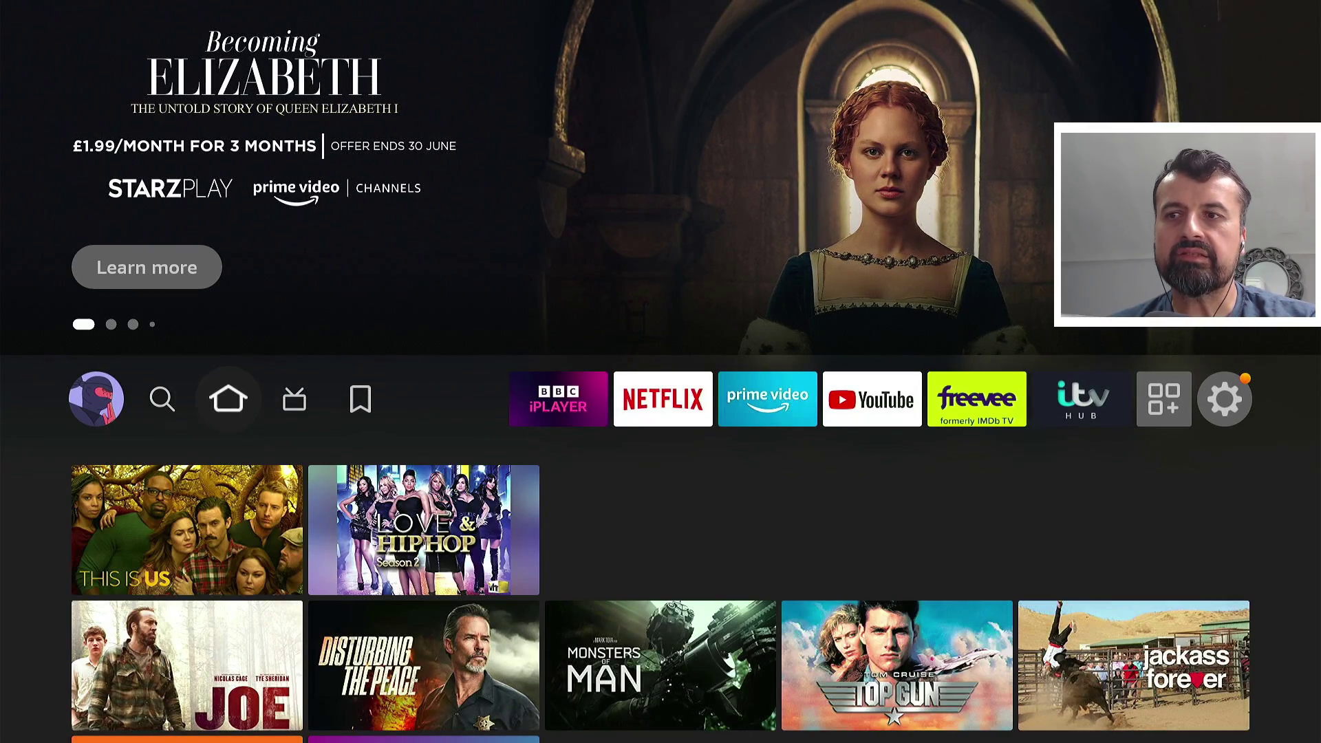
pyautogui.press('Down')
pyautogui.press('Down')
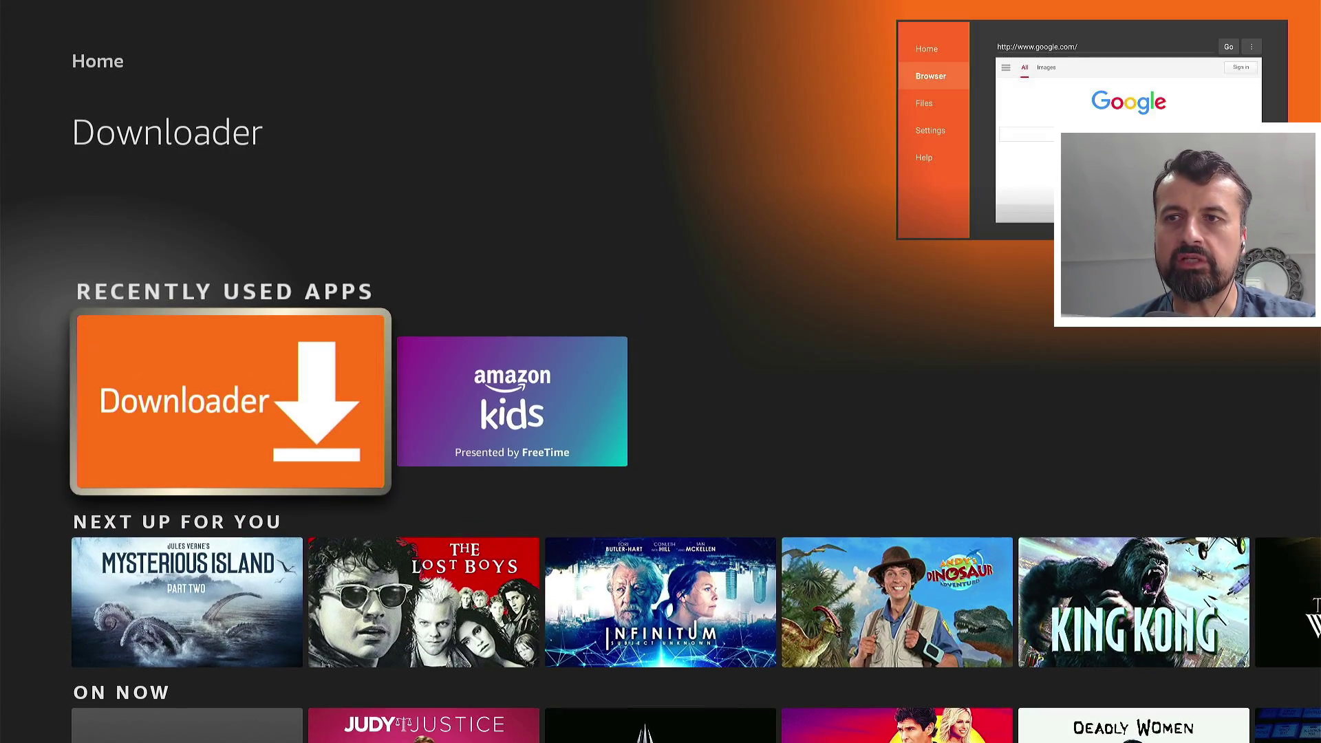
pyautogui.press('Return')
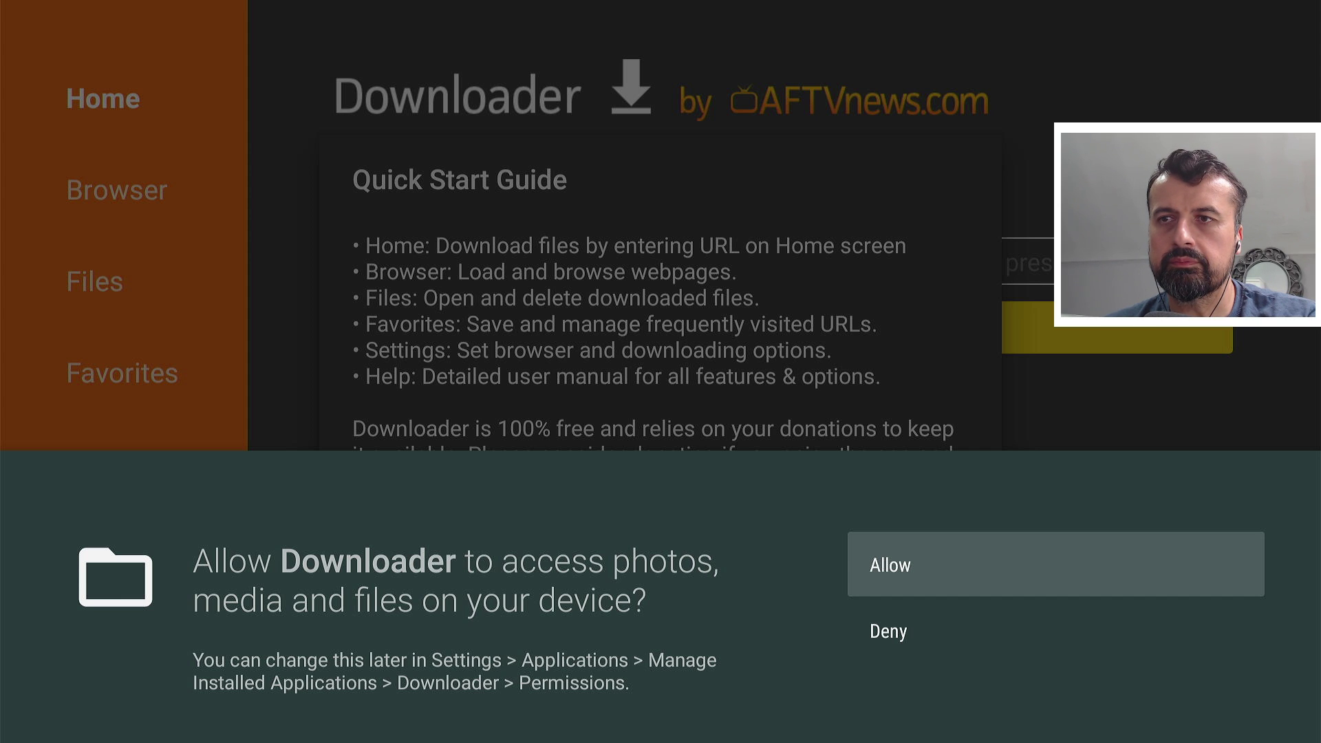
pyautogui.press('Return')
pyautogui.press('Return')
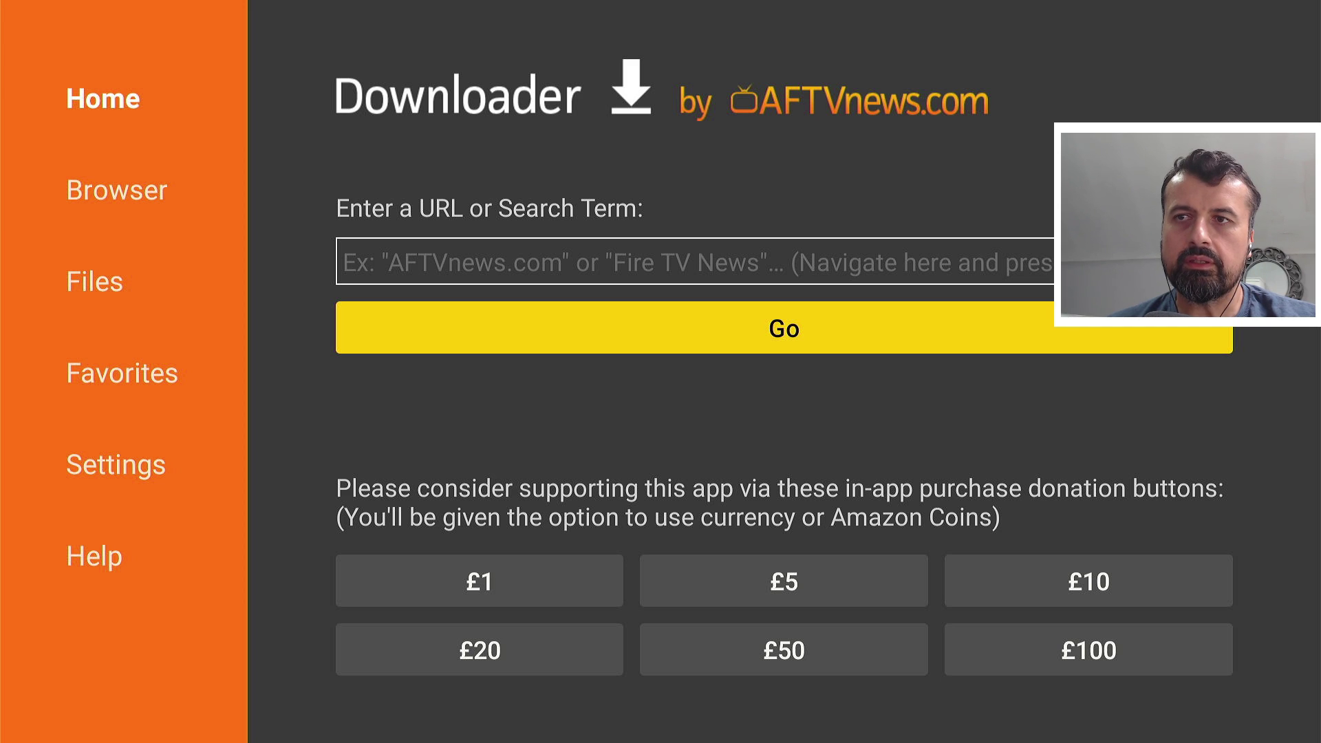
# - Enter the code 816729 in Downloader's URL or search term field
pyautogui.press('Down')
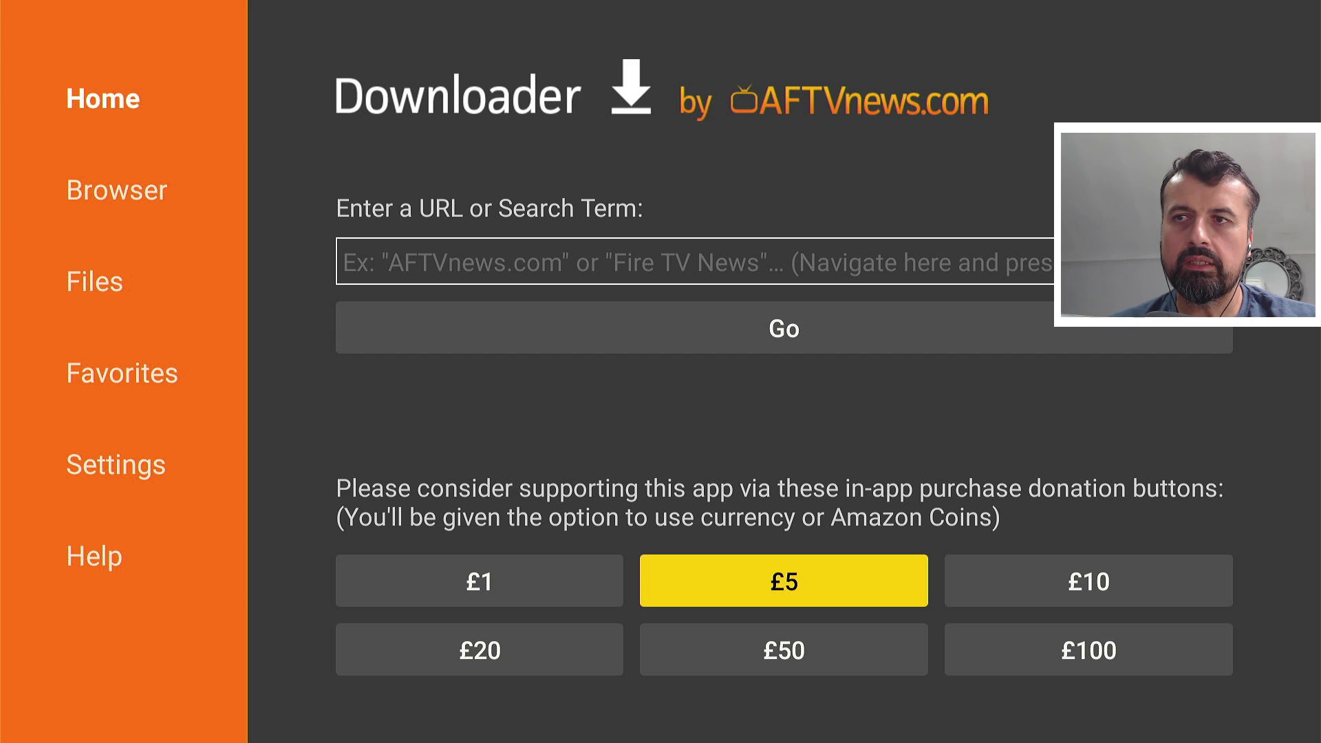
pyautogui.press('Up')
pyautogui.press('Up')
pyautogui.press('Return')
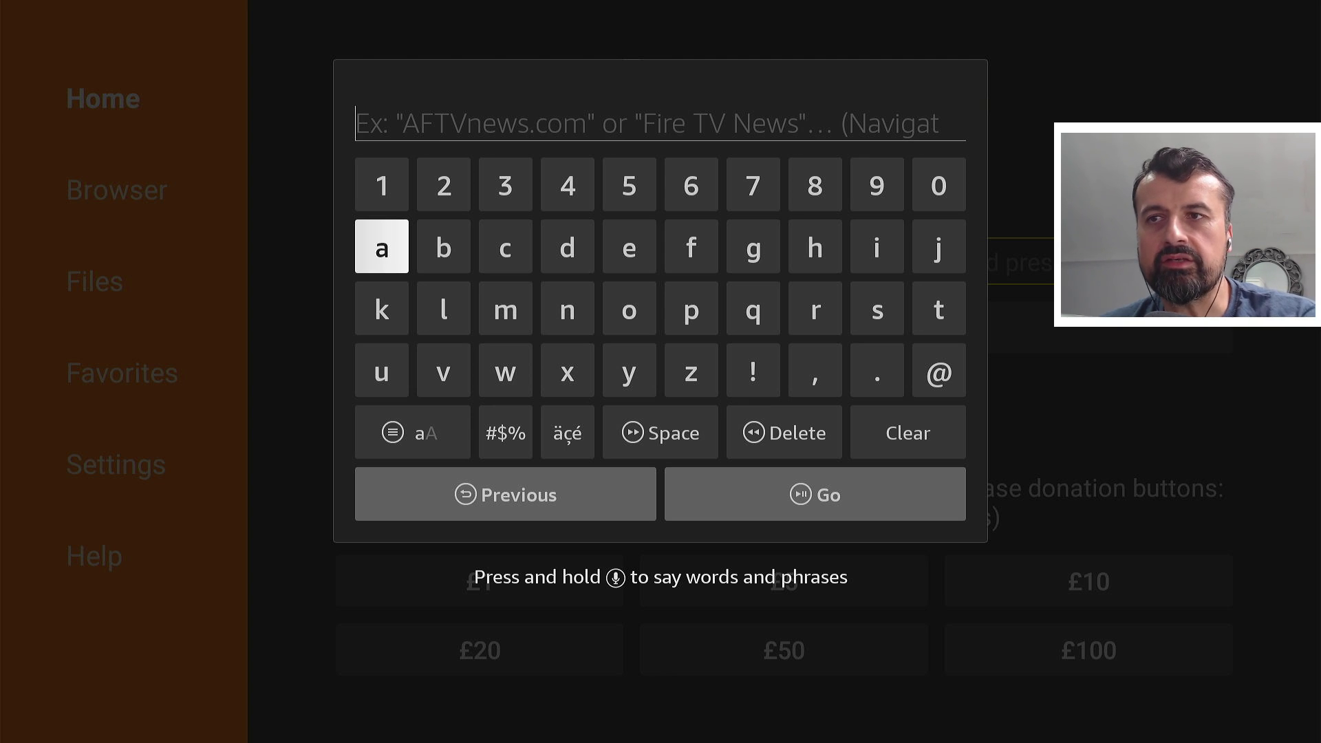
pyautogui.press('Up')
pyautogui.press('Left')
pyautogui.press('Left')
pyautogui.press('Left')
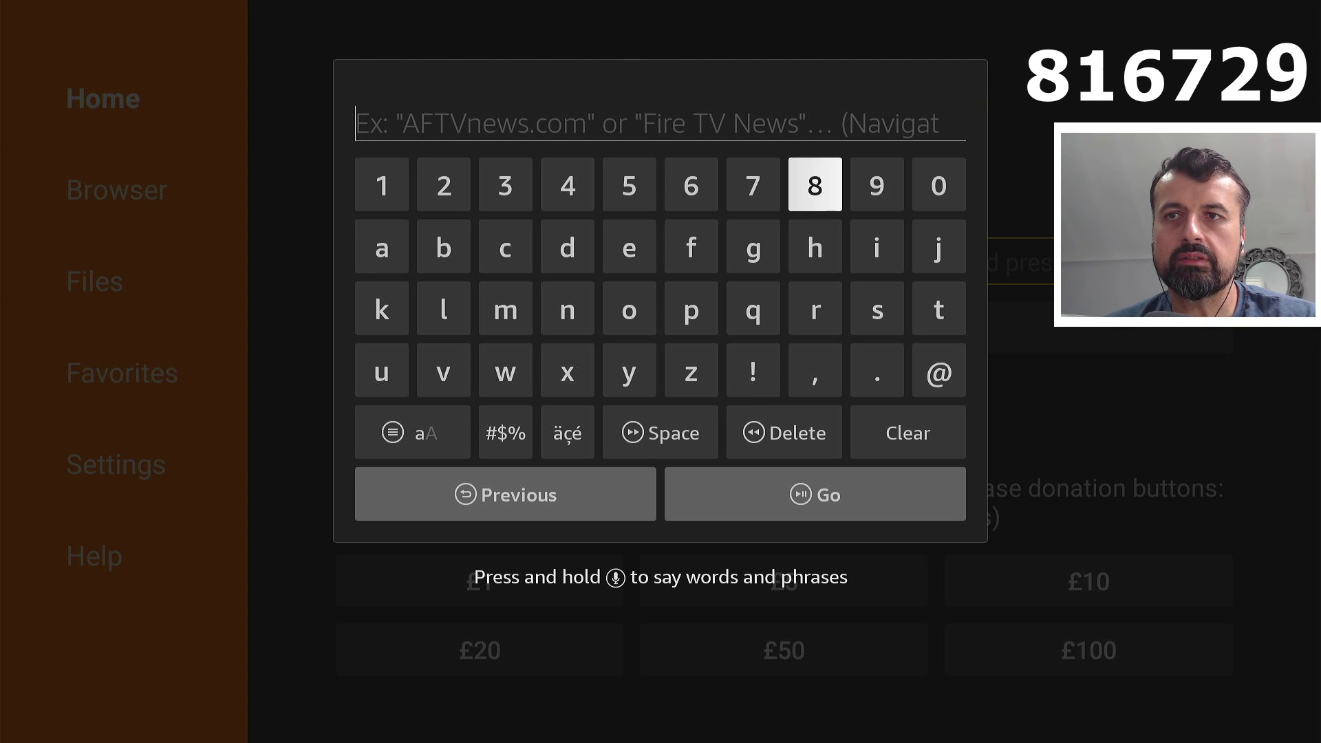
pyautogui.press('Return')
pyautogui.press('Left')
pyautogui.press('Left')
pyautogui.press('Left')
pyautogui.press('Left')
pyautogui.press('Left')
pyautogui.press('Left')
pyautogui.press('Left')
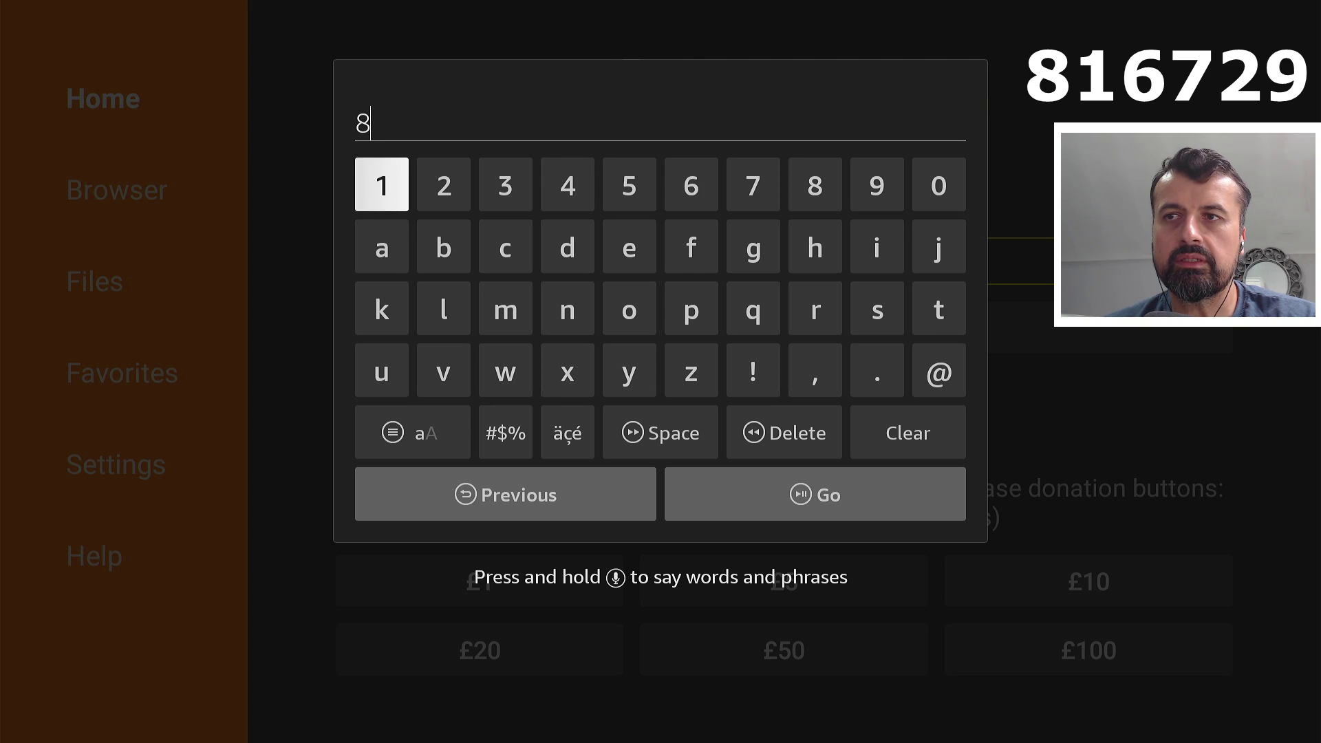
pyautogui.press('Return')
pyautogui.press('Right')
pyautogui.press('Right')
pyautogui.press('Right')
pyautogui.press('Right')
pyautogui.press('Right')
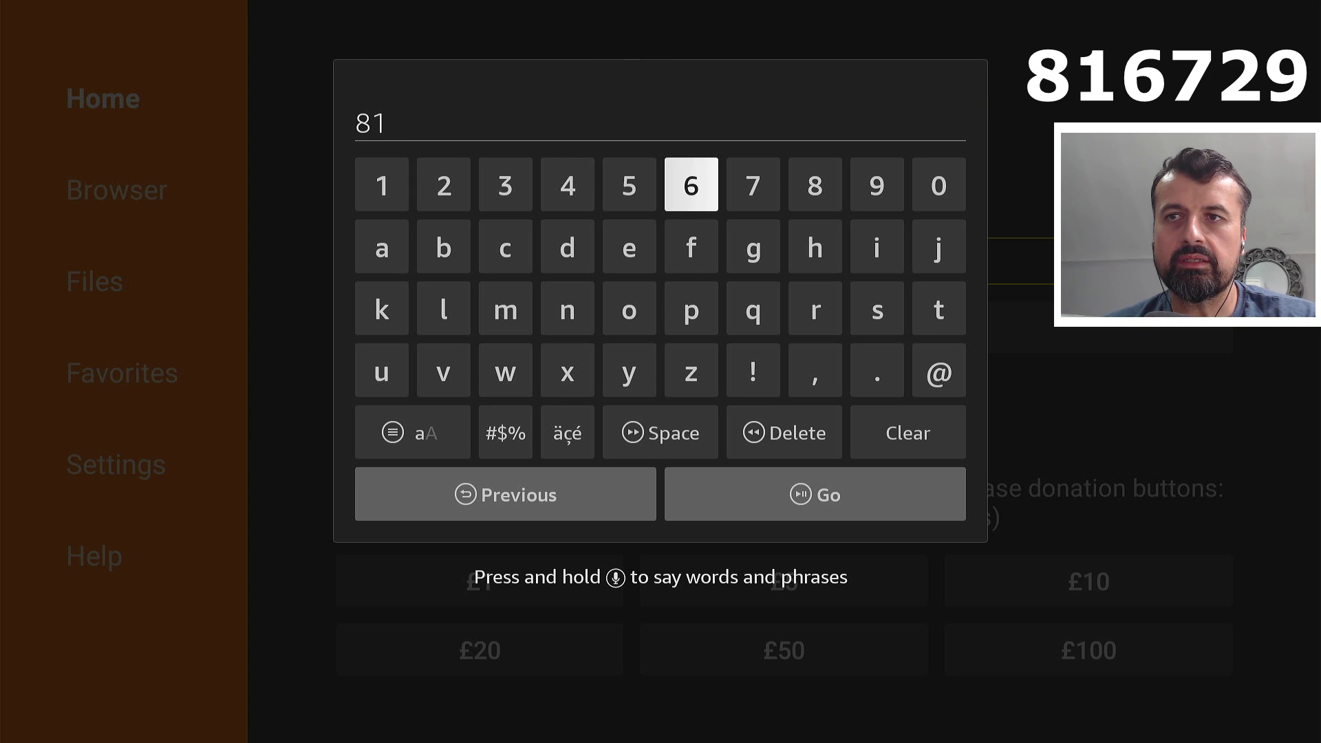
pyautogui.press('Return')
pyautogui.press('Right')
pyautogui.press('Return')
pyautogui.press('Left')
pyautogui.press('Left')
pyautogui.press('Left')
pyautogui.press('Left')
pyautogui.press('Left')
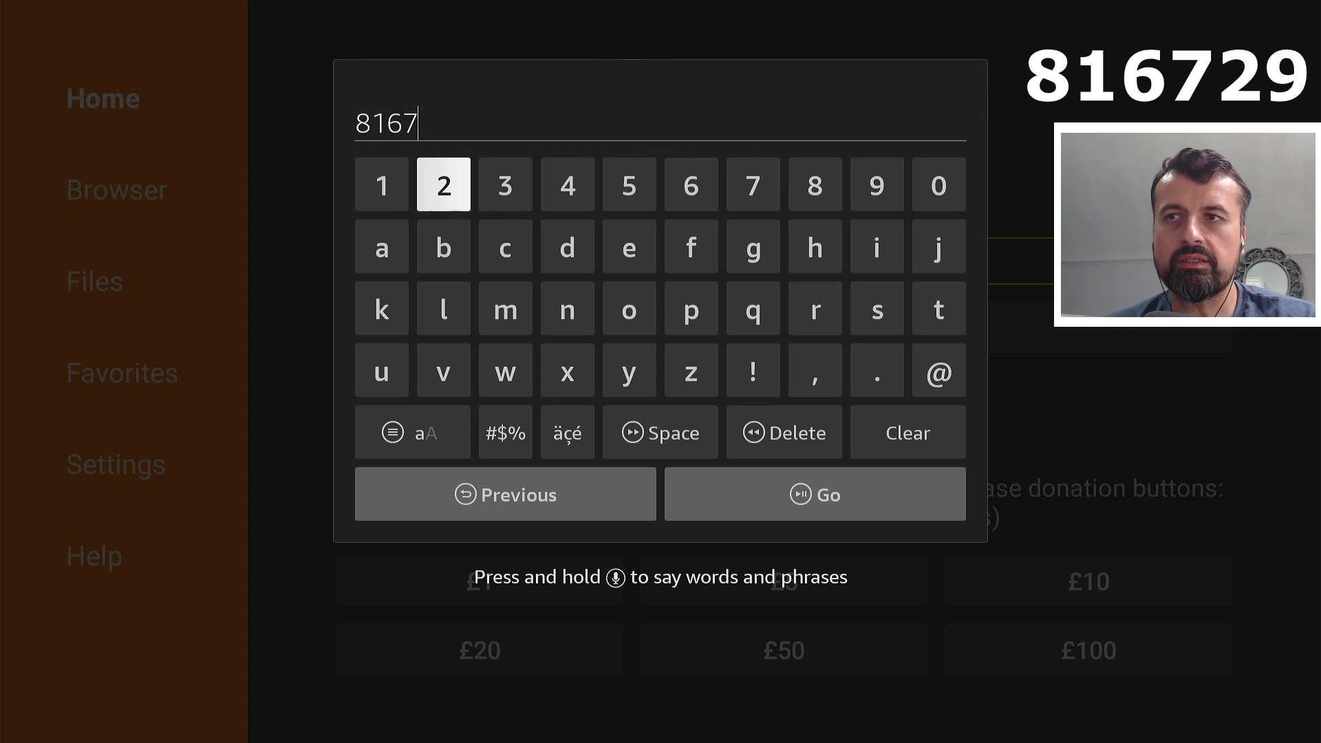
pyautogui.press('Return')
pyautogui.press('Left')
pyautogui.press('Left')
pyautogui.press('Left')
pyautogui.press('Return')
# - Submit the entered code to load its web page in Downloader's browser
pyautogui.press('Down')
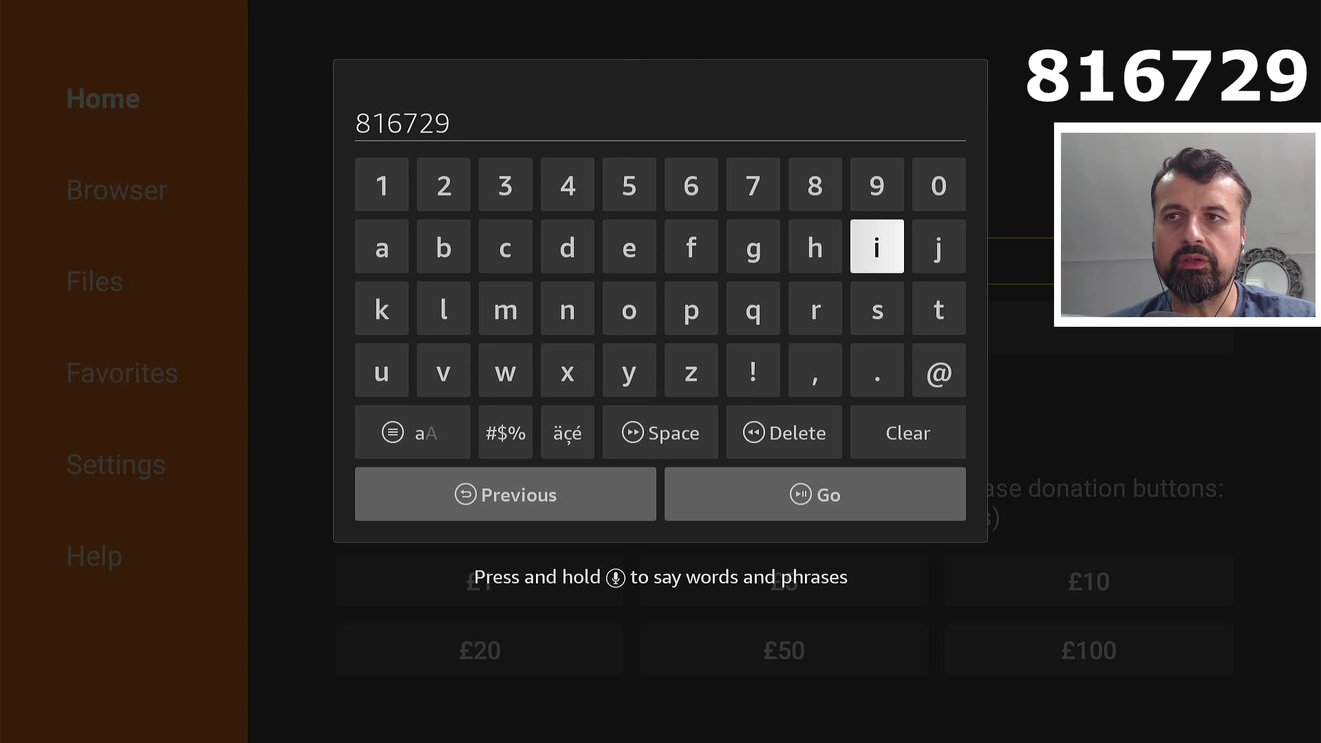
pyautogui.press('Down')
pyautogui.press('Down')
pyautogui.press('Down')
pyautogui.press('Return')
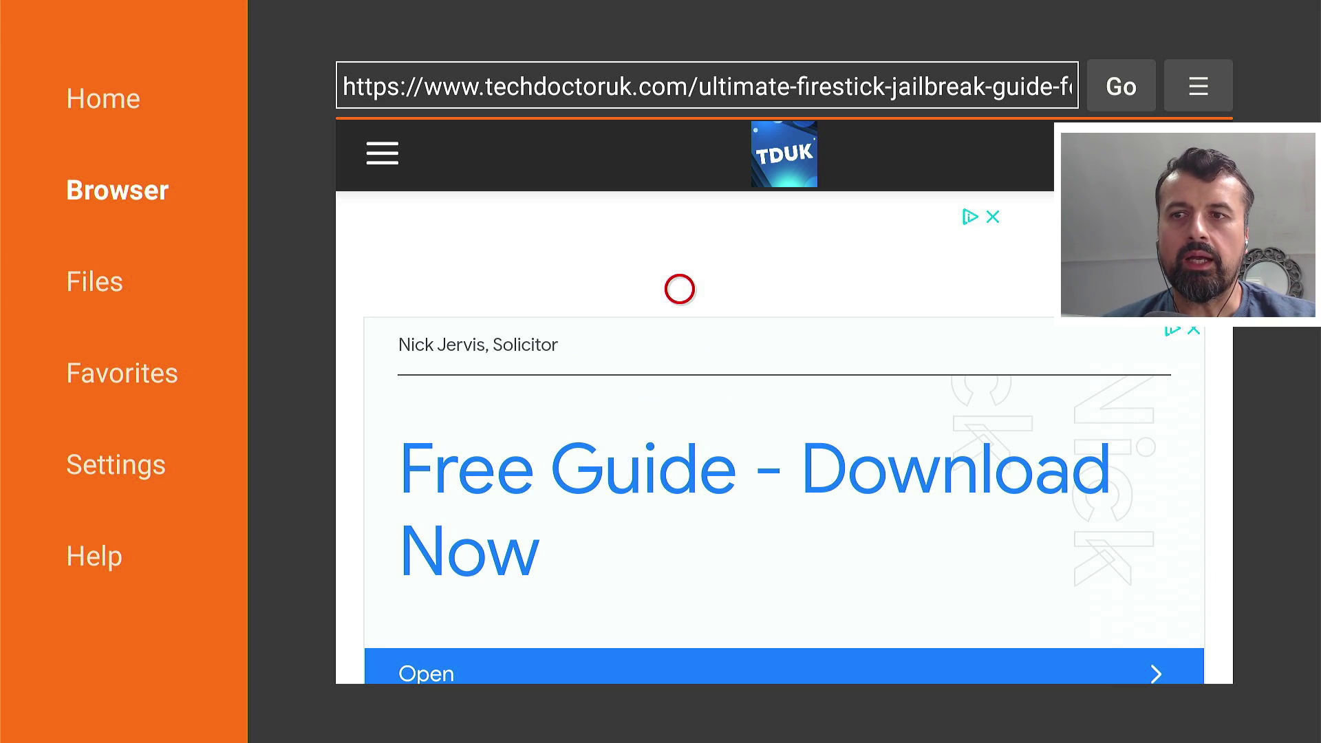
# - Look through the Ultimate Firestick Jailbreak Guide page down to the Ultimate App Store 2022 link under Software Needed
pyautogui.scroll(-3, 679, 655)
pyautogui.scroll(-2, 679, 655)
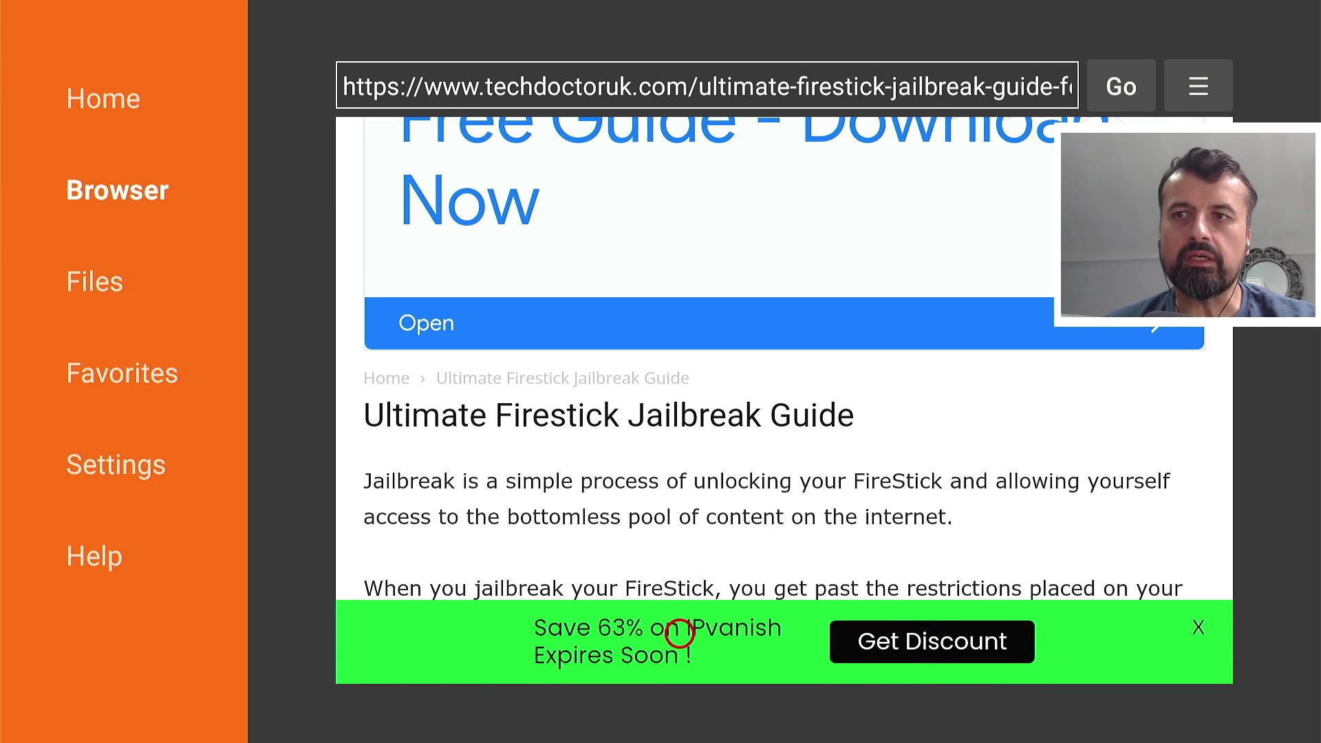
pyautogui.scroll(-10, 680, 655)
pyautogui.scroll(-8, 680, 655)
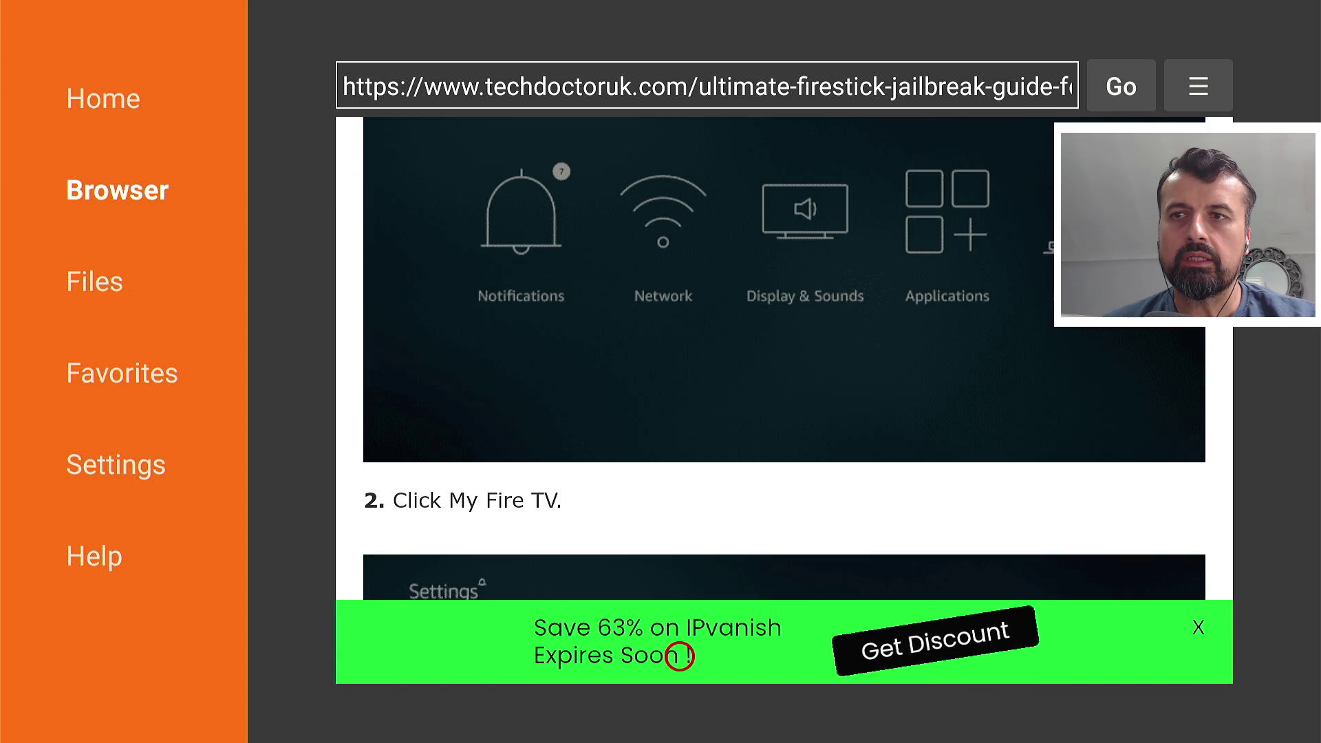
pyautogui.scroll(-10, 679, 655)
pyautogui.scroll(-13, 679, 655)
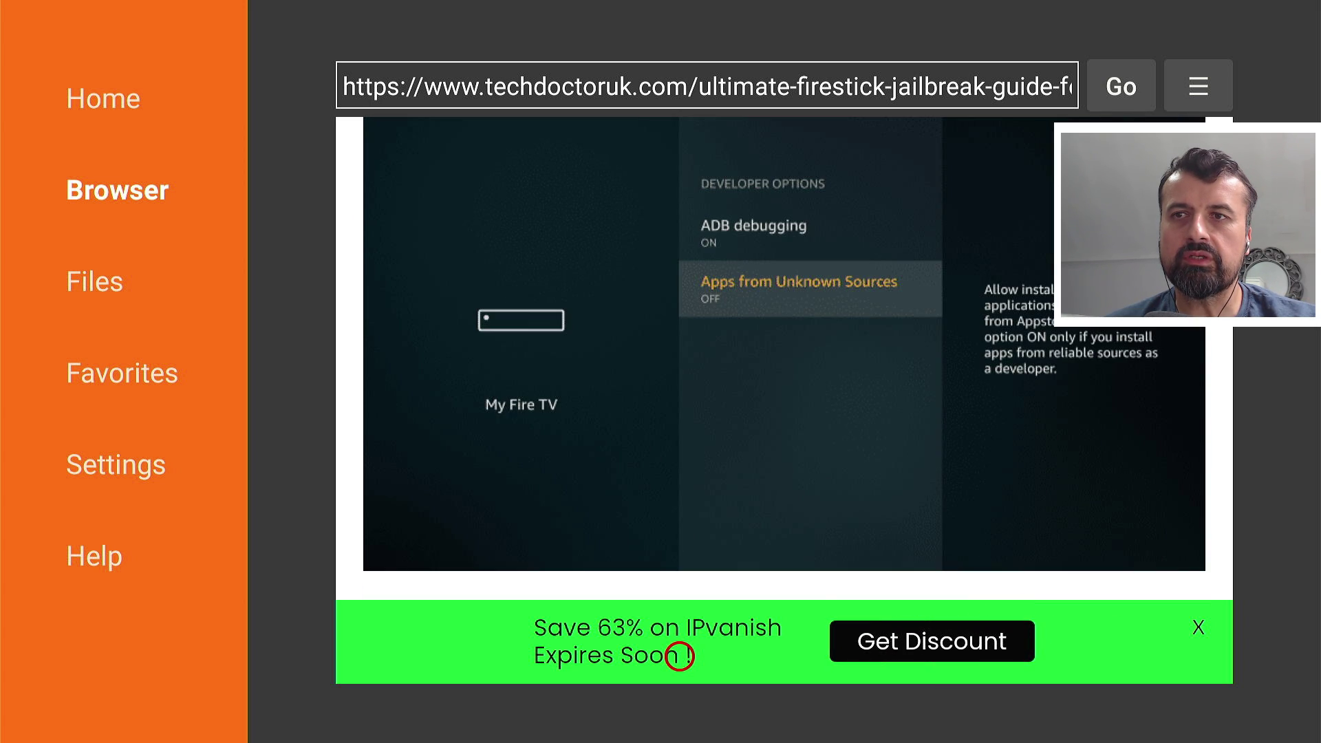
pyautogui.scroll(-11, 680, 655)
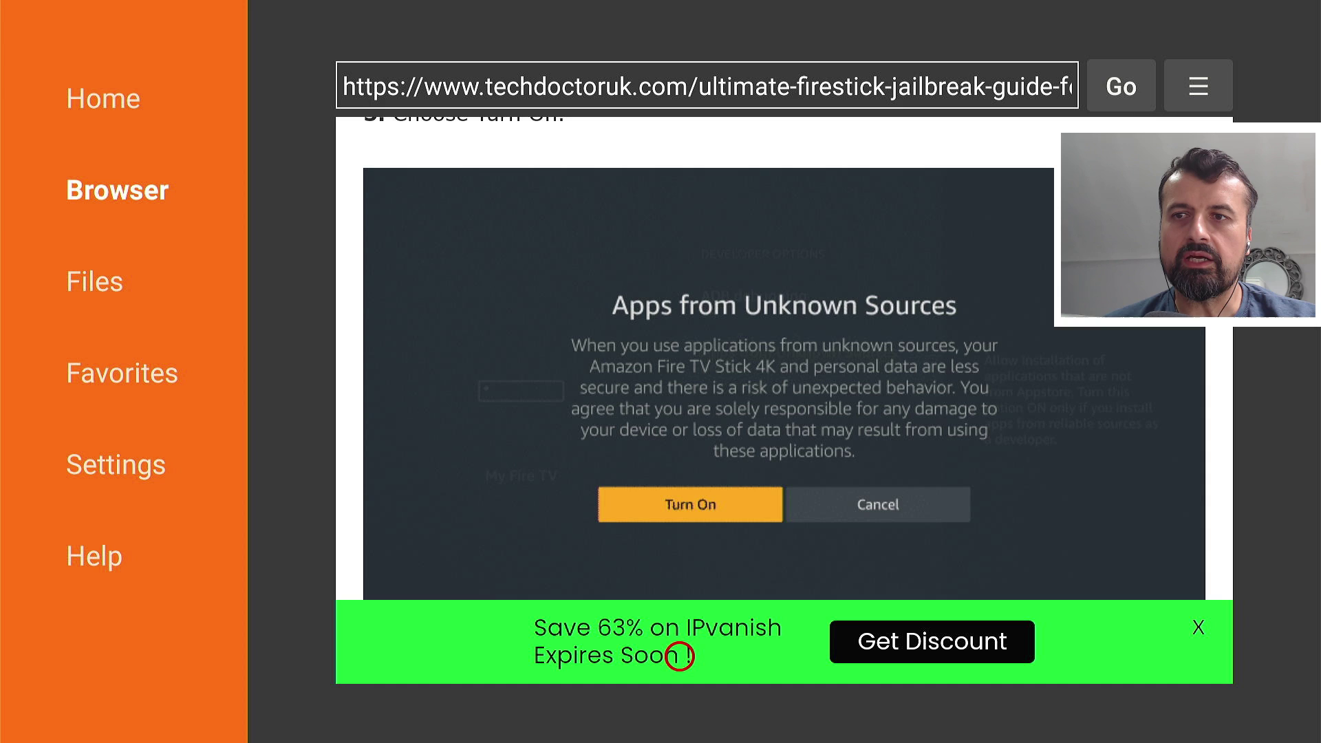
pyautogui.scroll(-6, 680, 655)
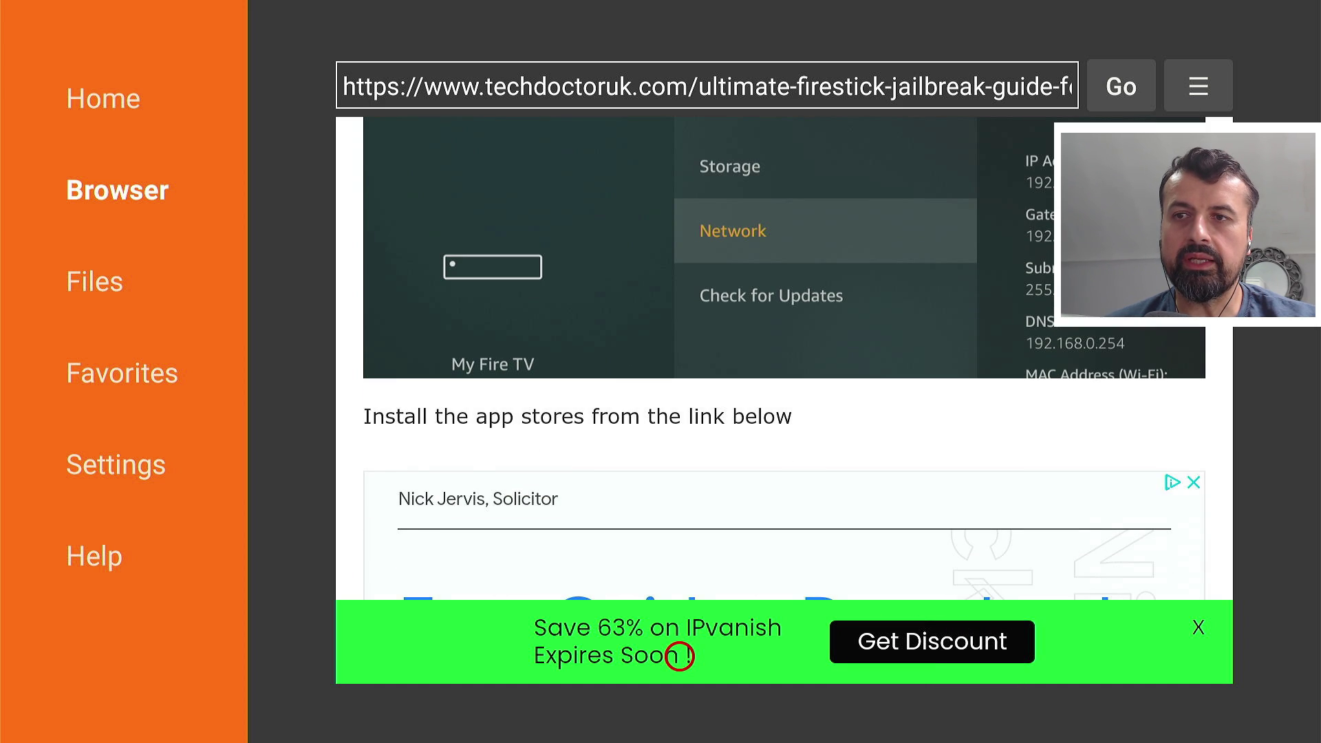
pyautogui.scroll(-5, 679, 655)
pyautogui.scroll(-14, 679, 655)
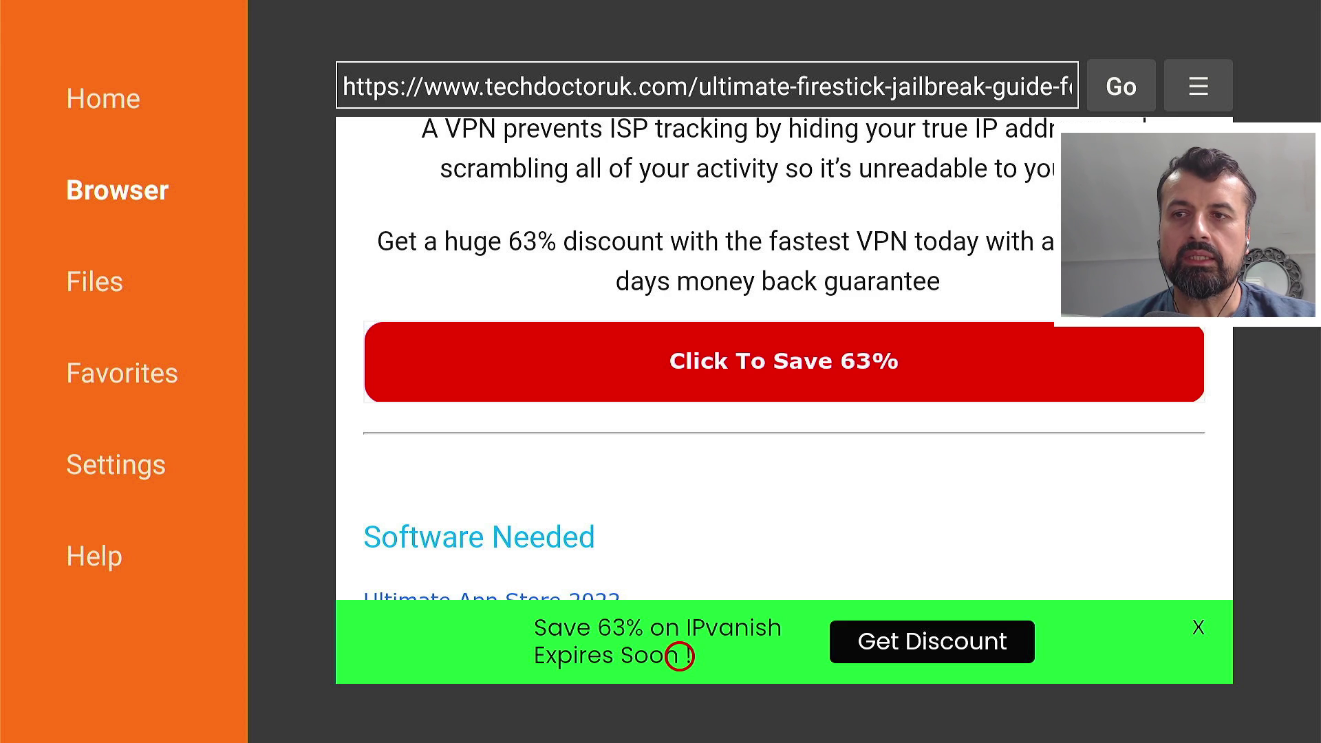
pyautogui.scroll(-1, 680, 654)
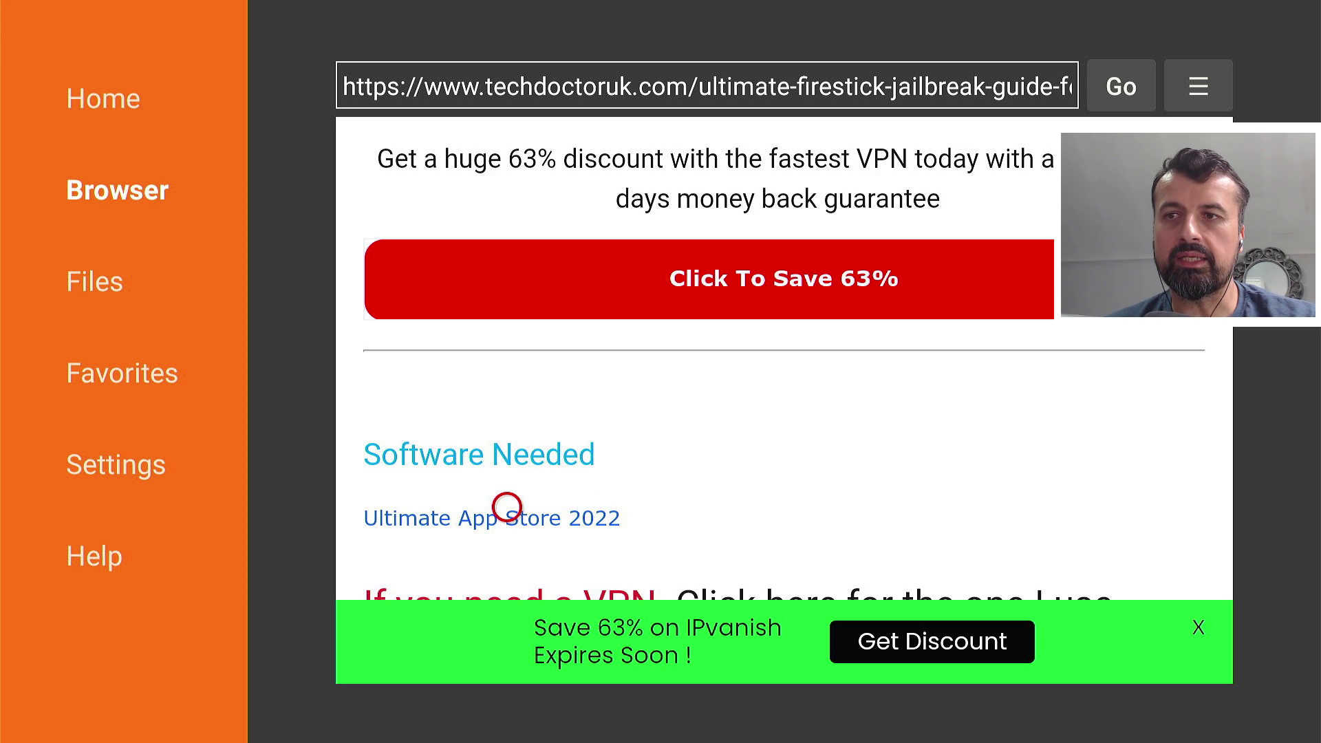
# - Open the Ultimate App Store 2022 page from its link and start the app's download
pyautogui.click(507, 507)
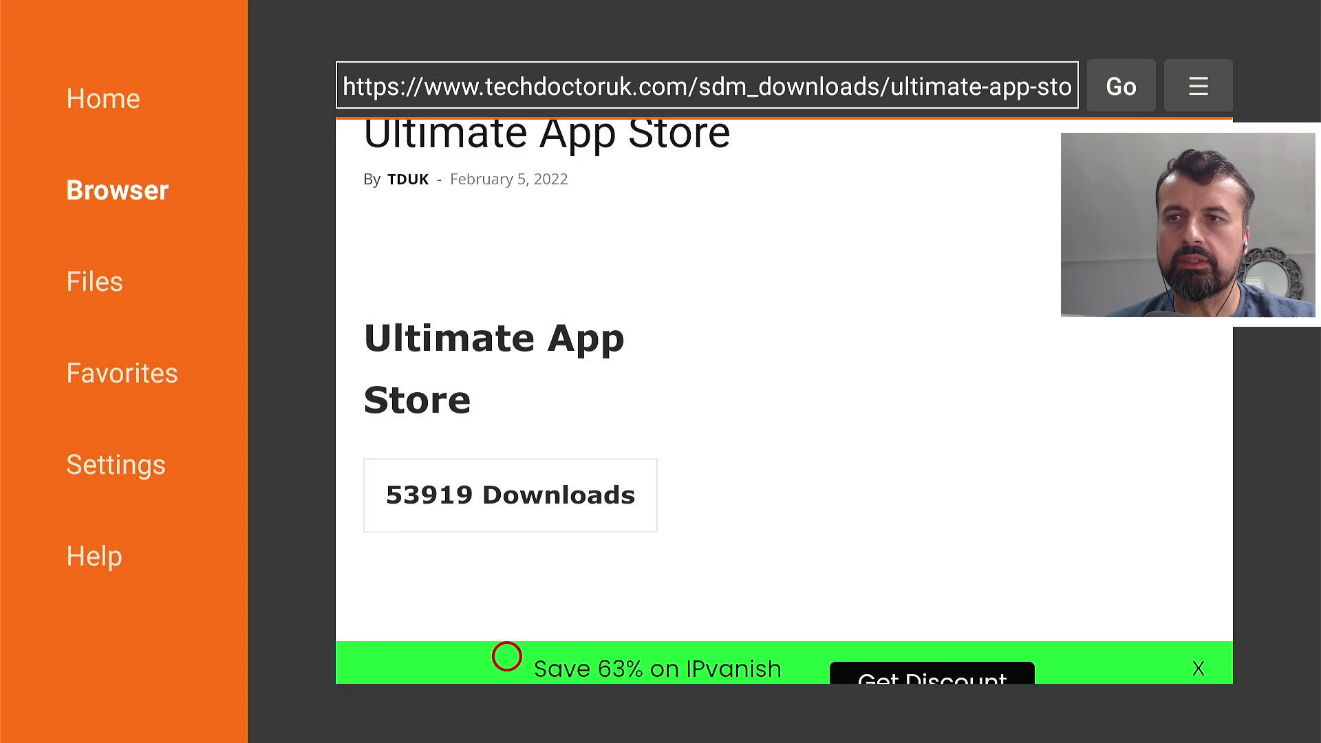
pyautogui.scroll(-8, 508, 656)
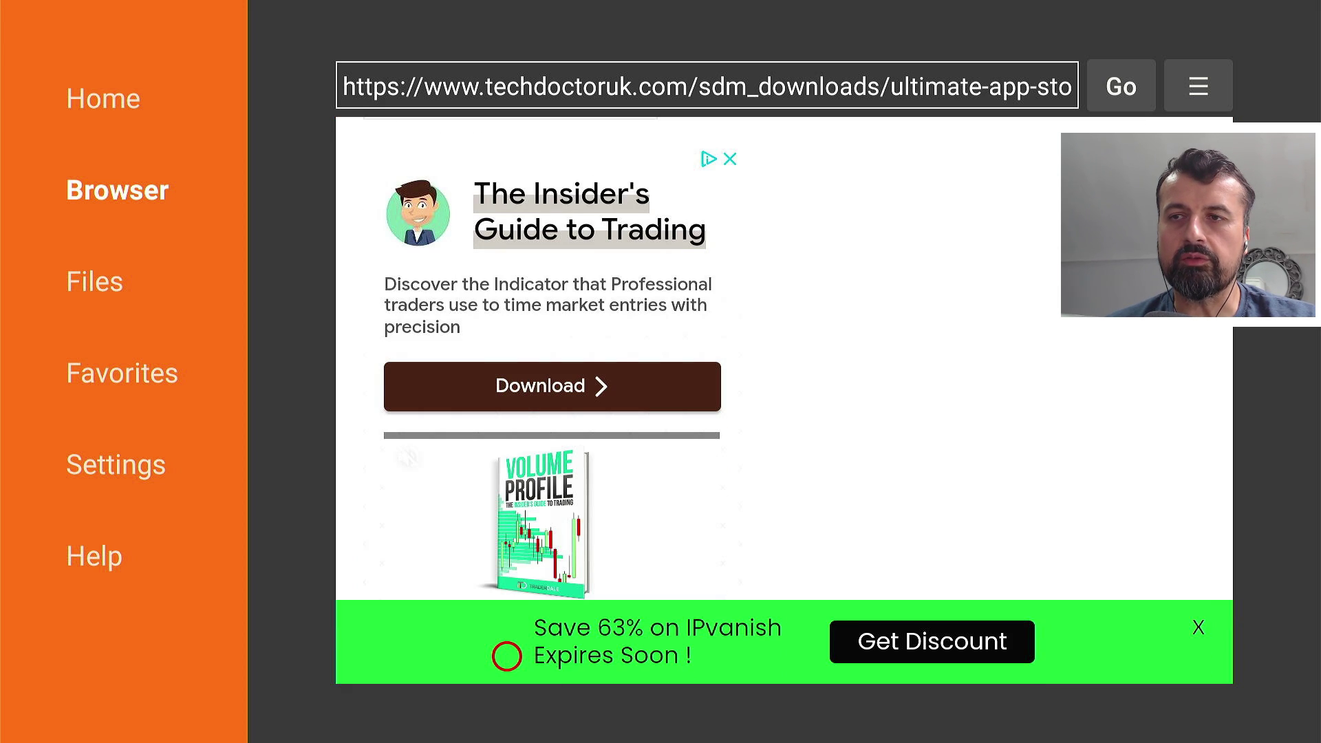
pyautogui.scroll(-4, 507, 656)
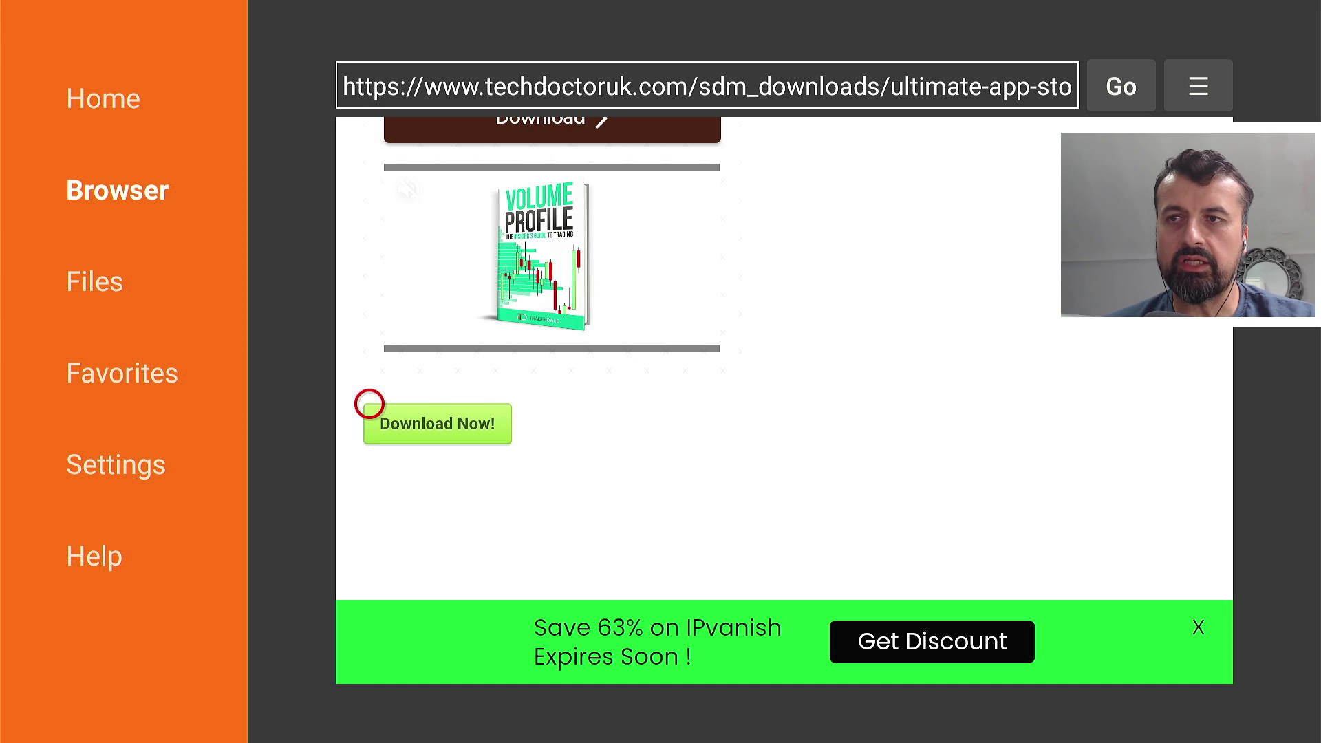
pyautogui.click(369, 406)
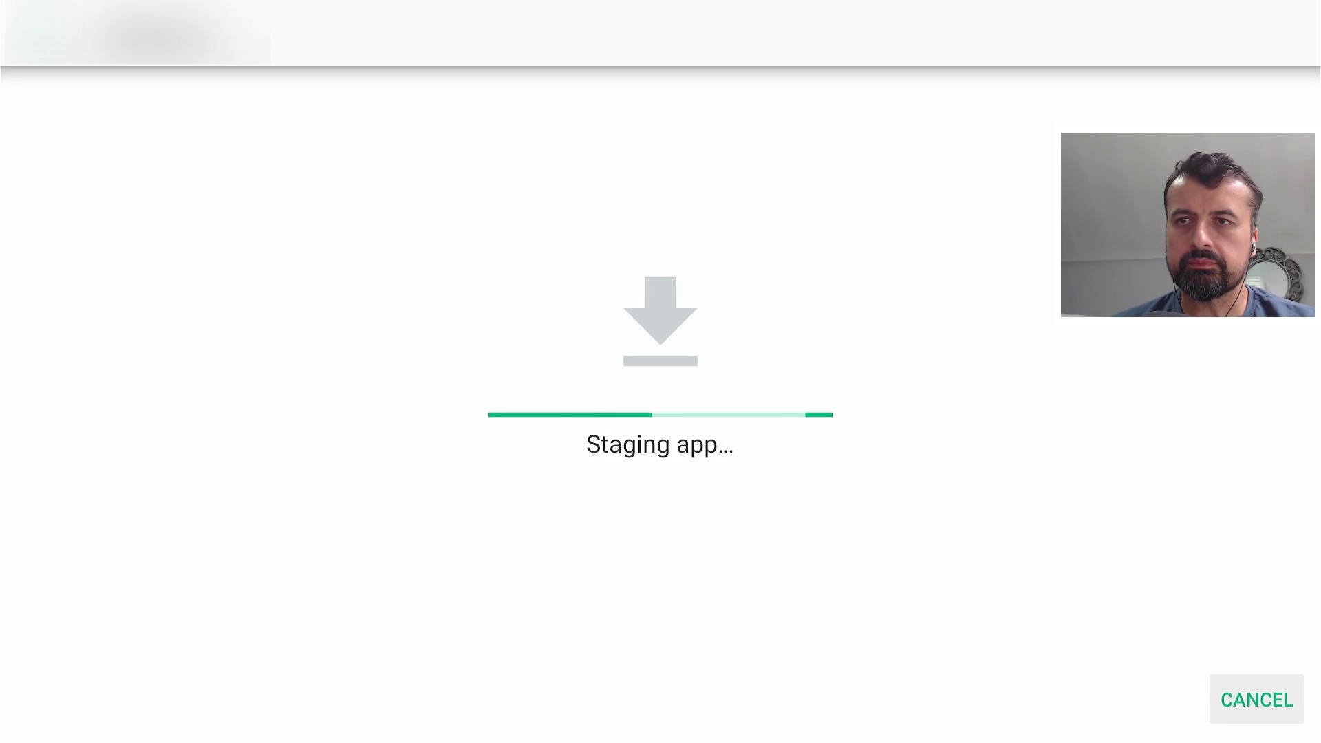
# - Install the downloaded Ultimate App Store application
pyautogui.press('Right')
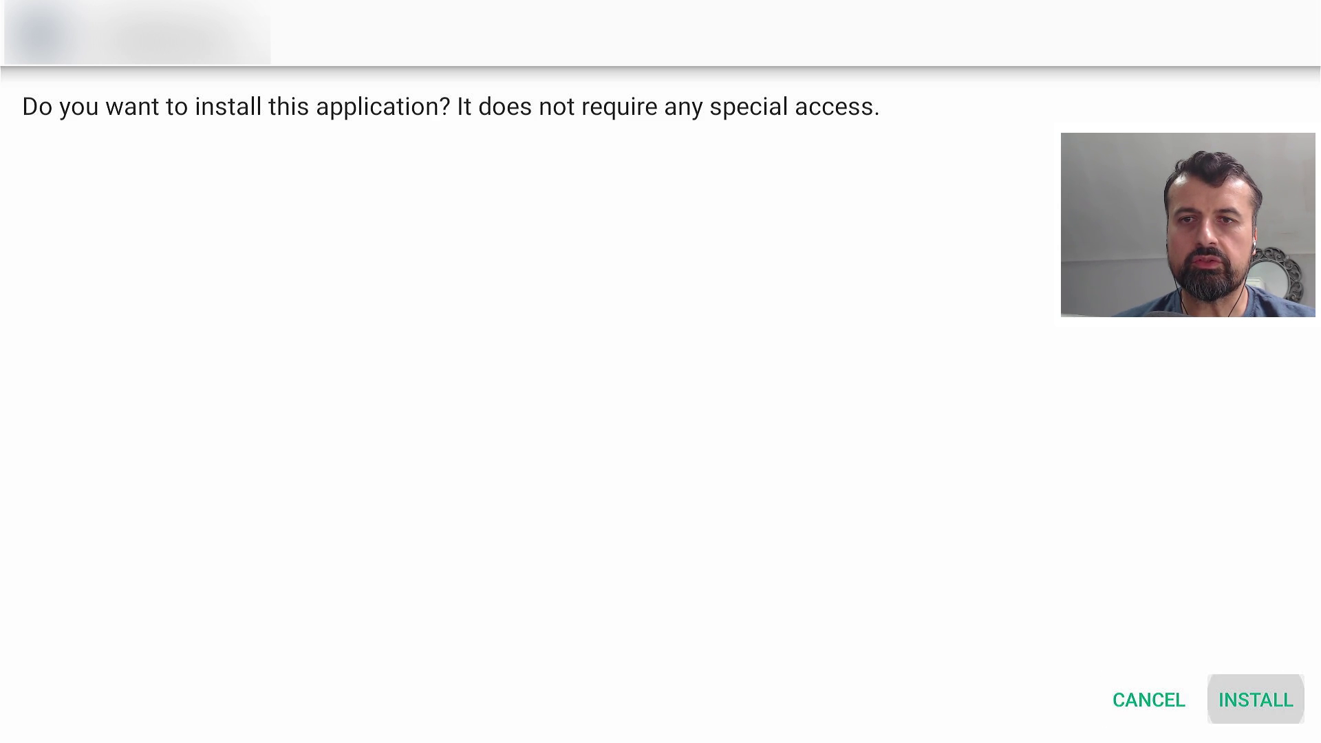
pyautogui.press('Return')
pyautogui.press('Return')
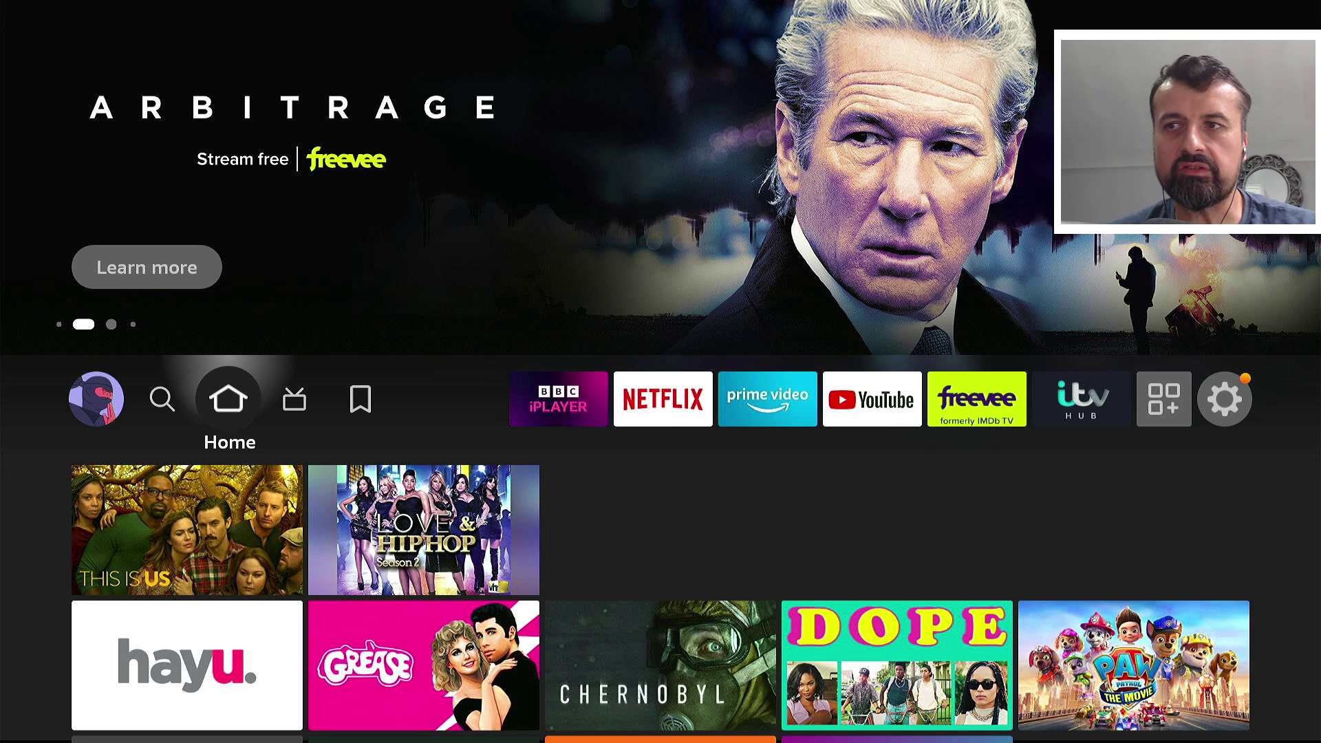
# - Open the My Fire TV settings from the home screen
pyautogui.press('Right')
pyautogui.press('Right')
pyautogui.press('Right')
pyautogui.press('Right')
pyautogui.press('Right')
pyautogui.press('Right')
pyautogui.press('Right')
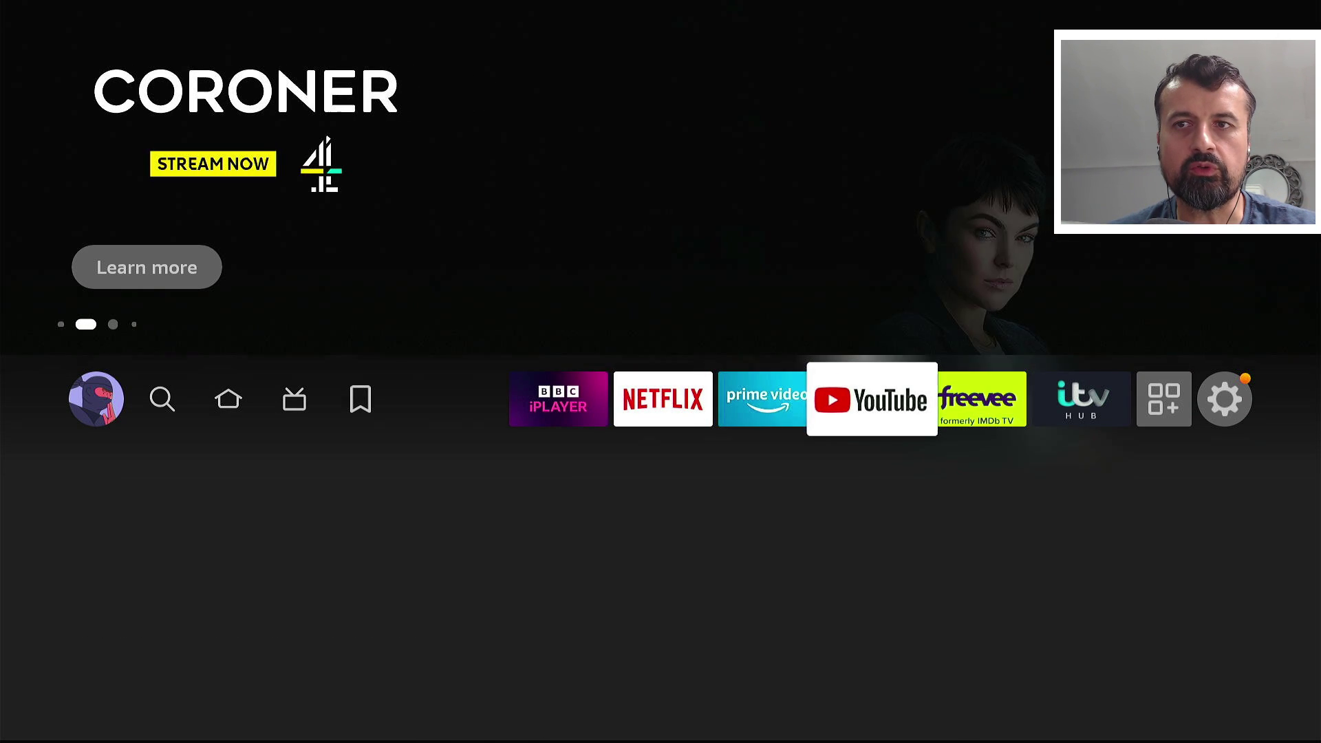
pyautogui.press('Right')
pyautogui.press('Right')
pyautogui.press('Right')
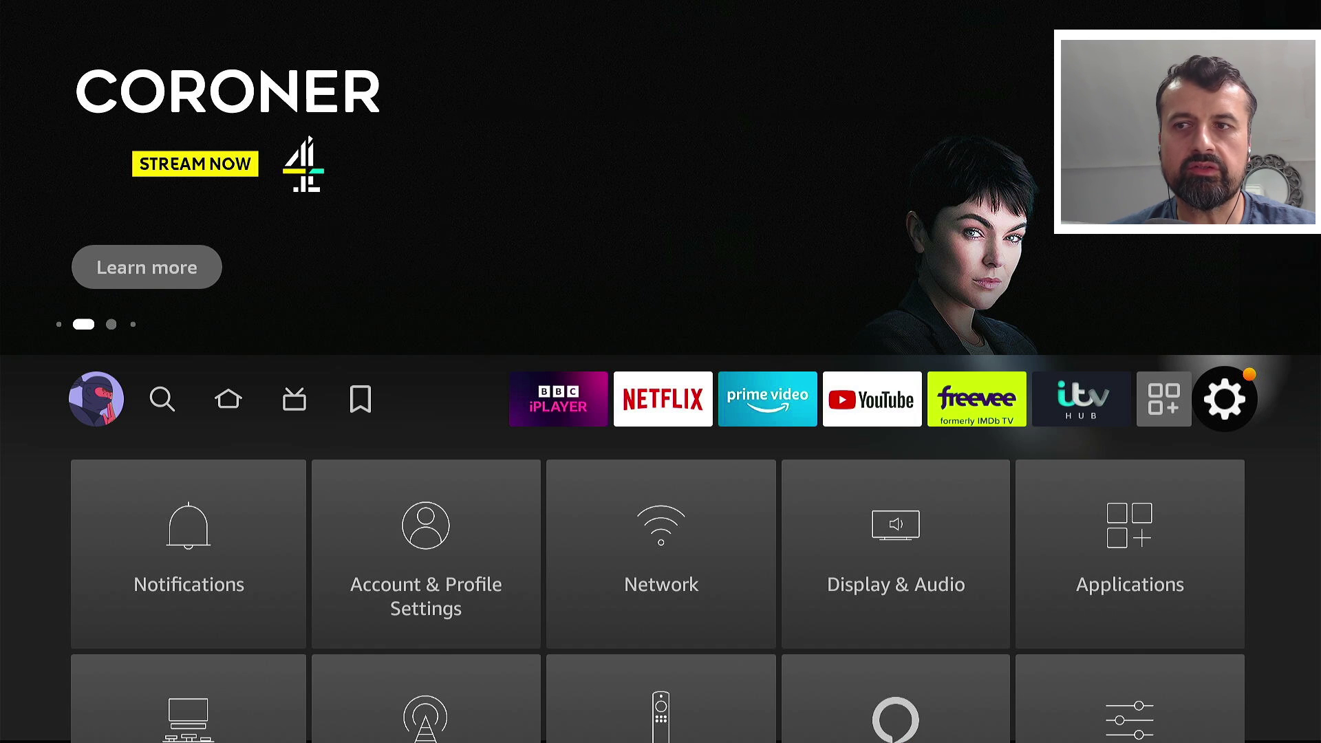
pyautogui.press('Down')
pyautogui.press('Down')
pyautogui.press('Down')
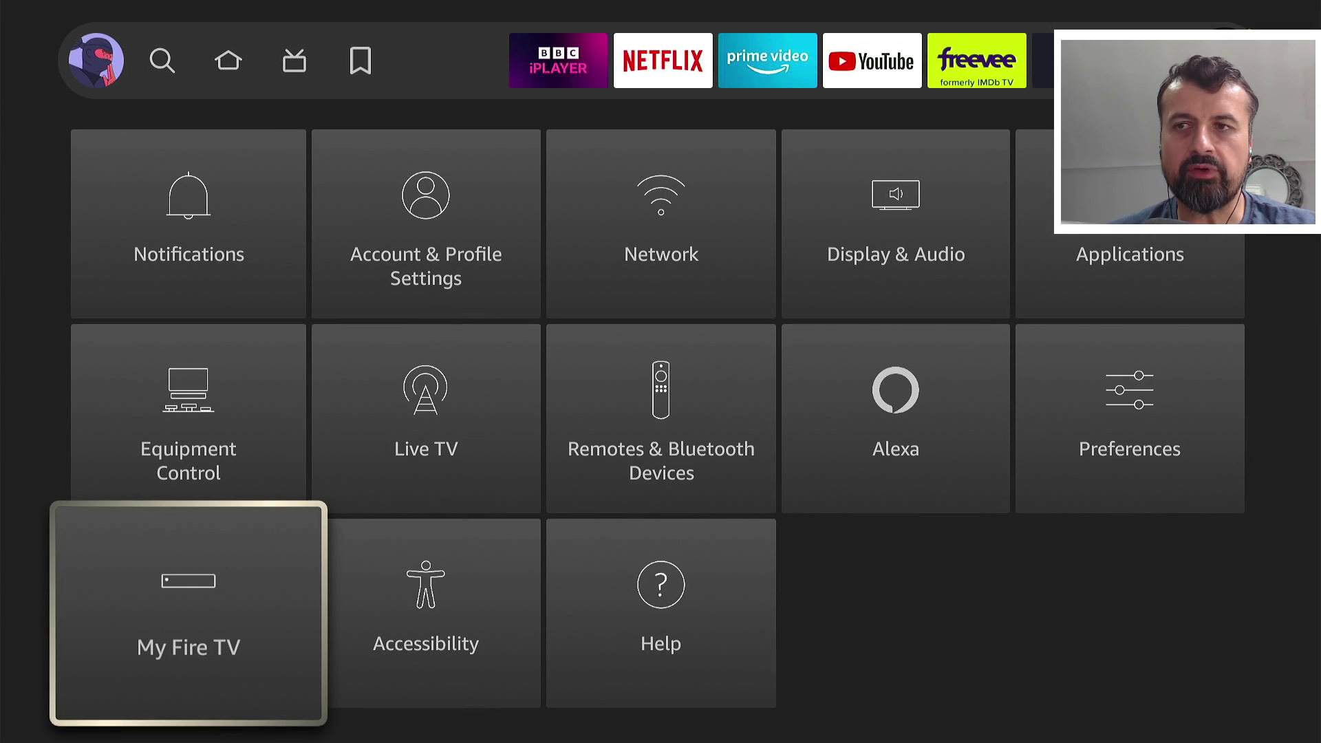
pyautogui.press('Return')
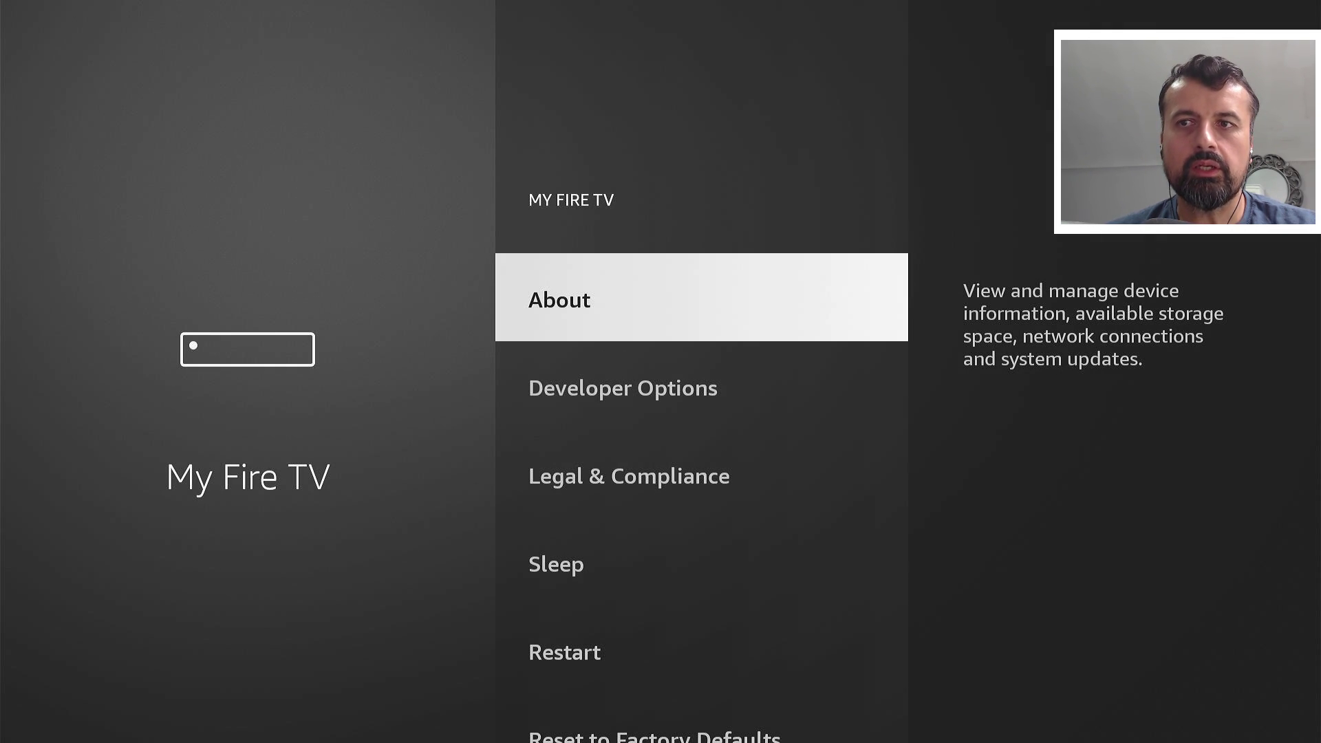
# - Allow FileSynced to install unknown apps in the Developer Options
pyautogui.press('Down')
pyautogui.press('Return')
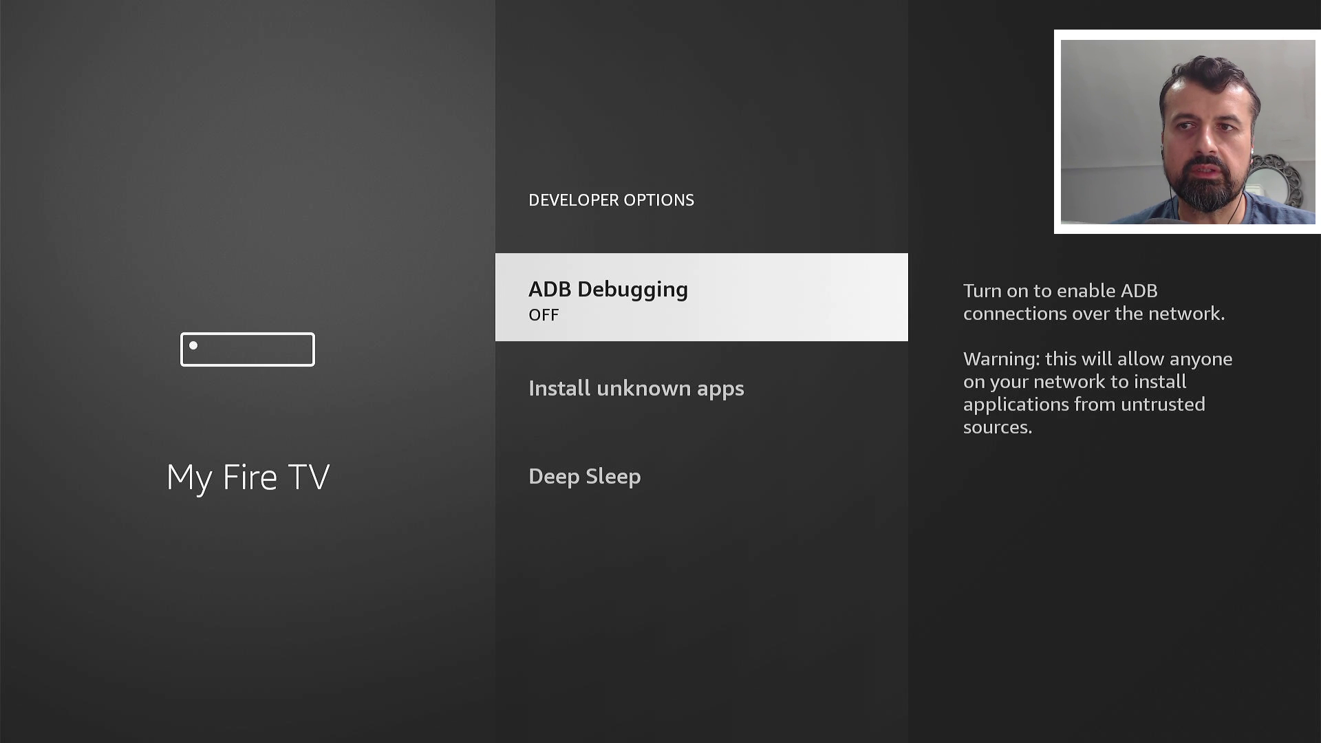
pyautogui.press('Down')
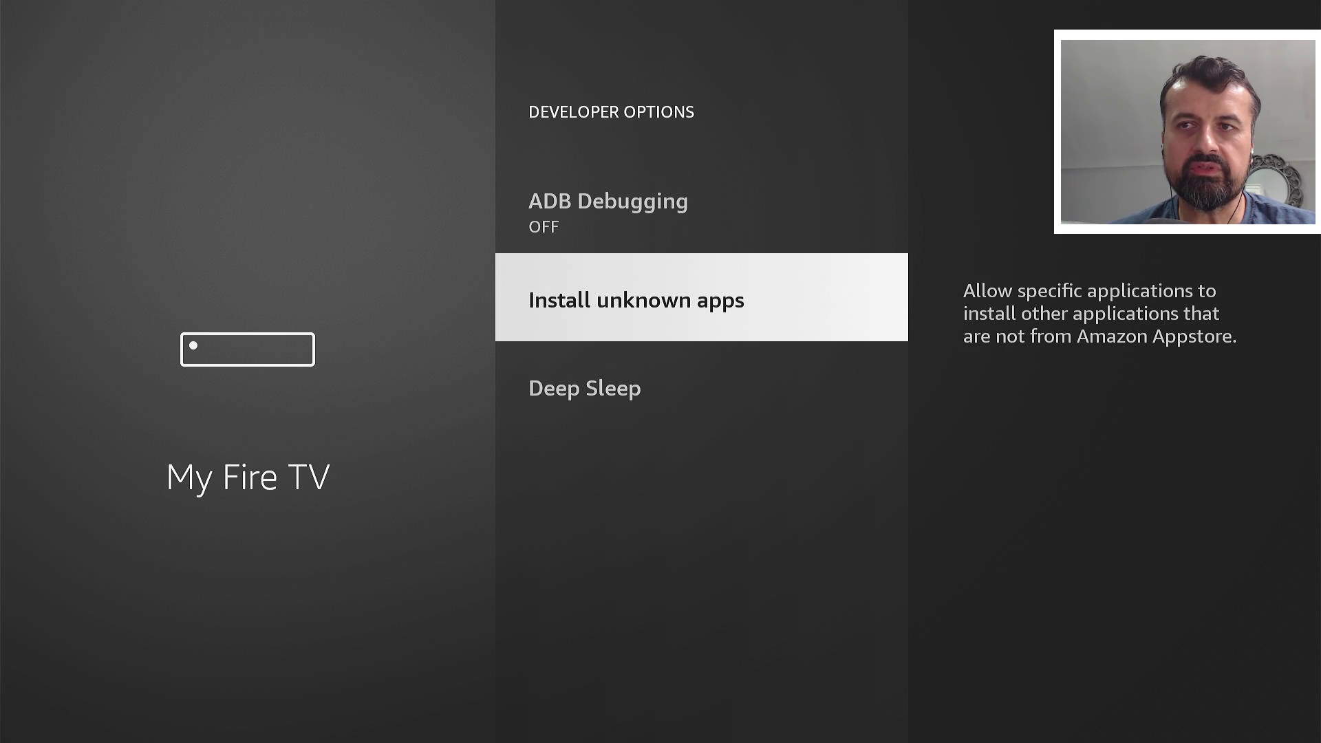
pyautogui.press('Return')
pyautogui.press('Down')
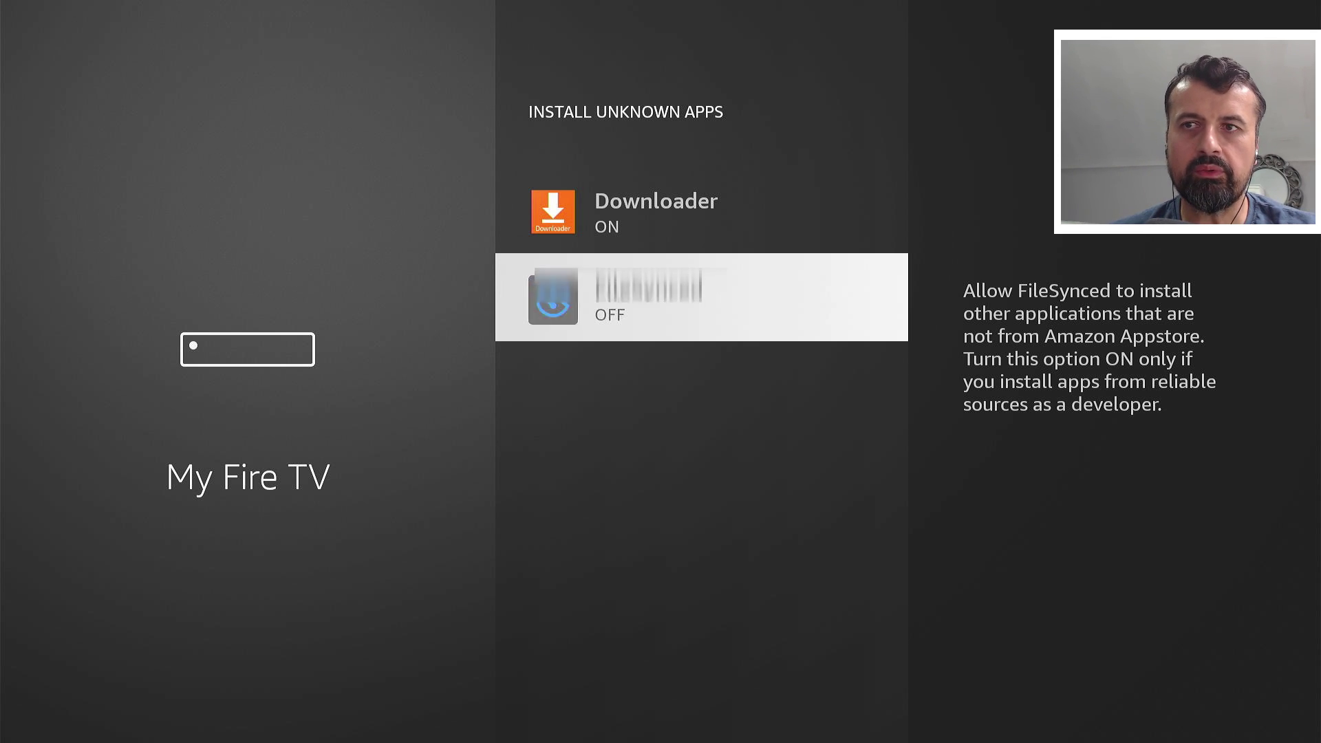
pyautogui.press('Return')
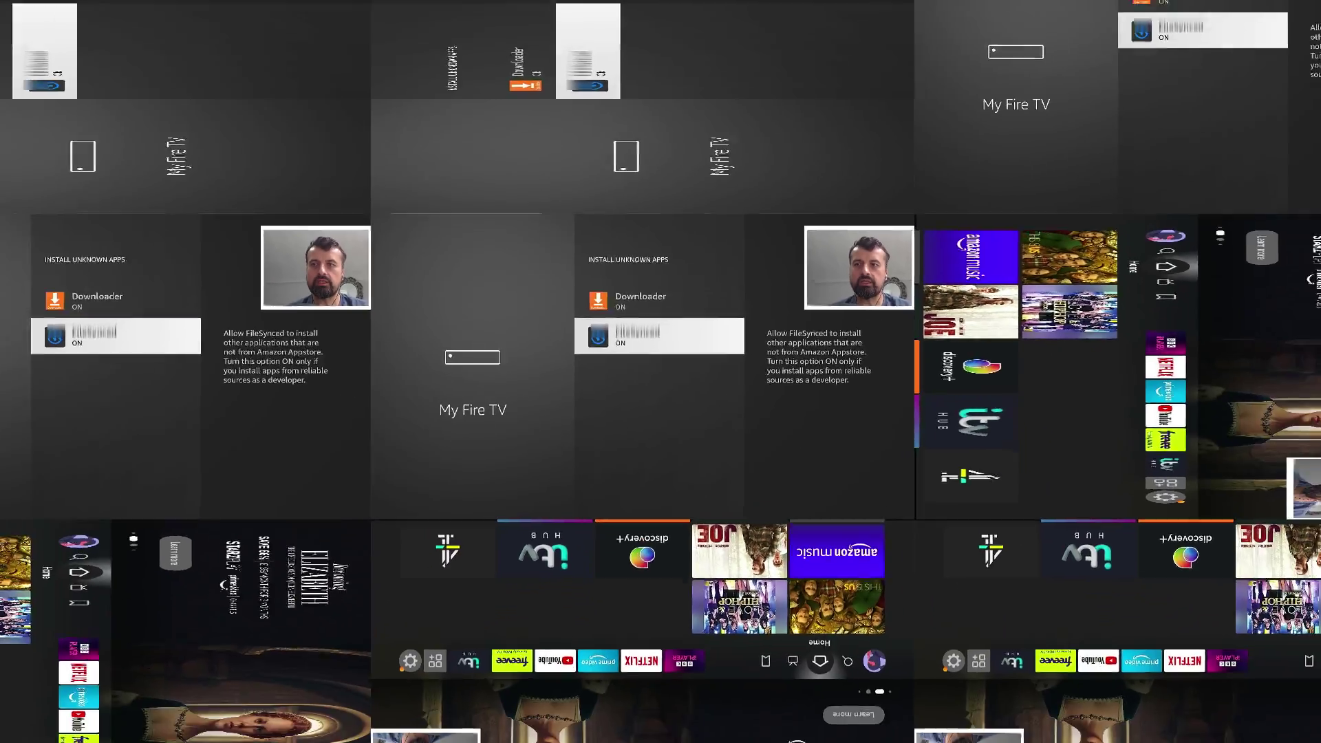
# - Launch FileSynced starting from the home screen
pyautogui.press('Right')
pyautogui.press('Right')
pyautogui.press('Right')
pyautogui.press('Right')
pyautogui.press('Right')
pyautogui.press('Right')
pyautogui.press('Right')
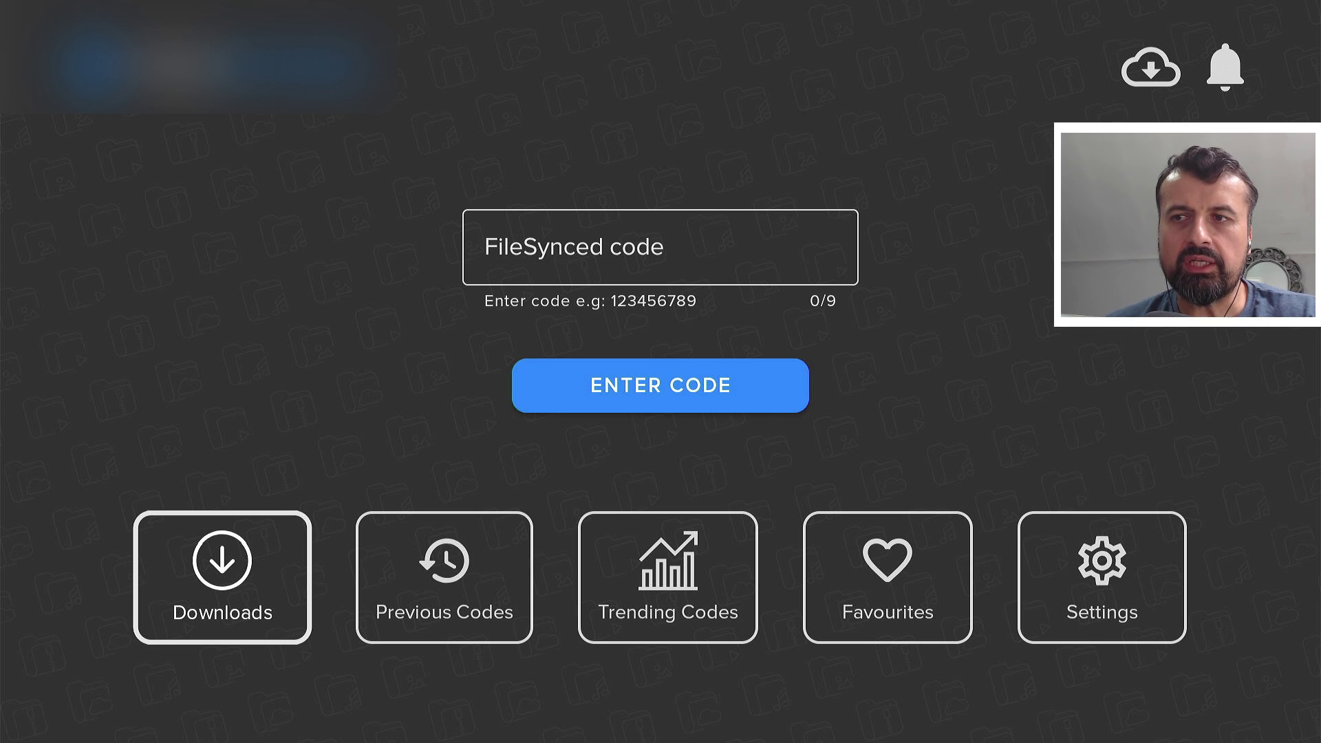
# - Open FileSynced's Trending Codes list
pyautogui.press('Right')
pyautogui.press('Right')
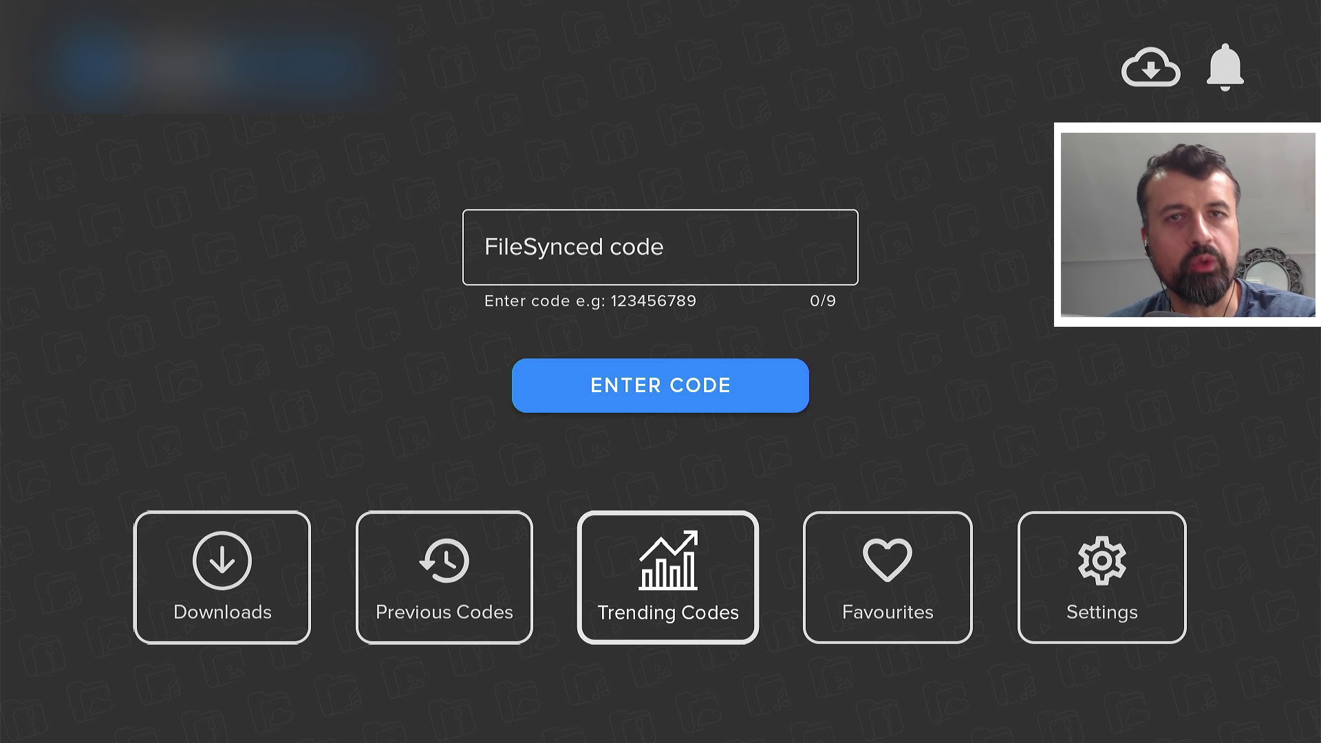
pyautogui.press('Return')
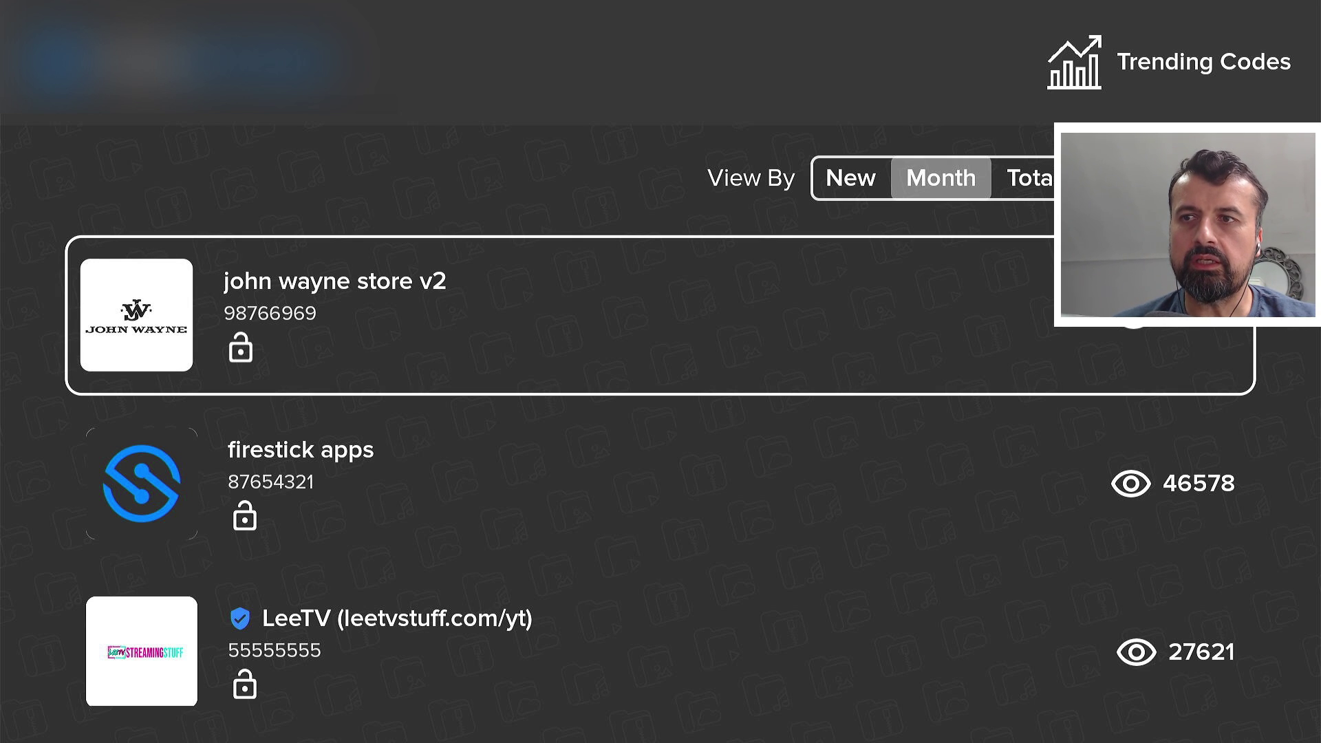
# - Look through the month's trending codes down to DreamLocator and open john wayne store v2
pyautogui.press('Down')
pyautogui.press('Up')
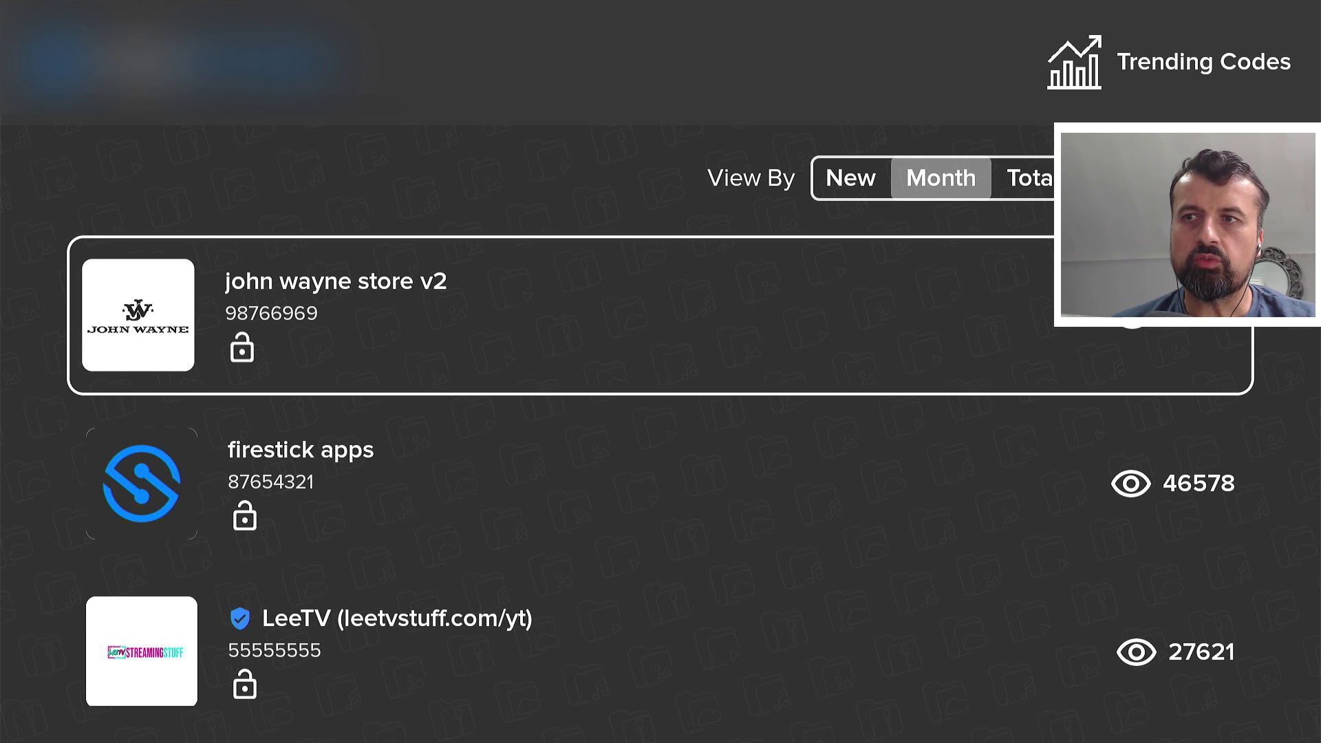
pyautogui.press('Down')
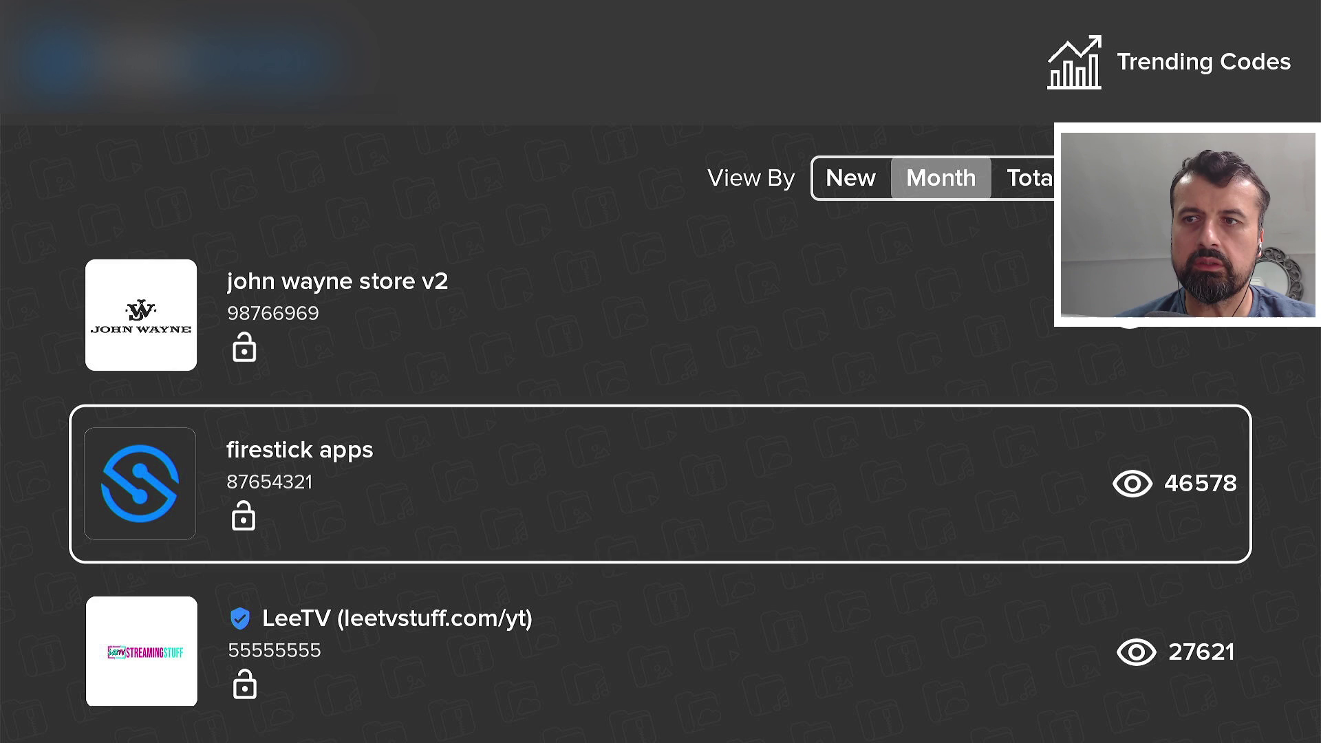
pyautogui.press('Down')
pyautogui.press('Down')
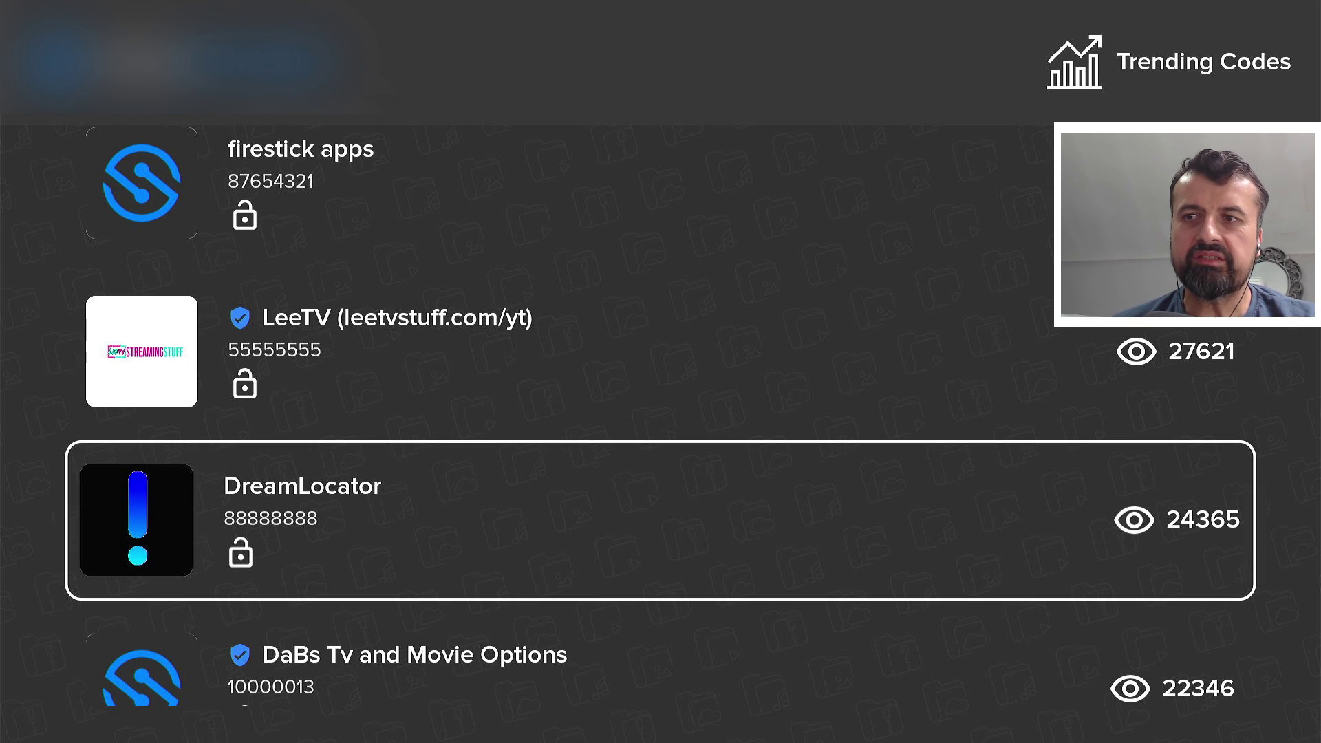
pyautogui.press('Up')
pyautogui.press('Up')
pyautogui.press('Up')
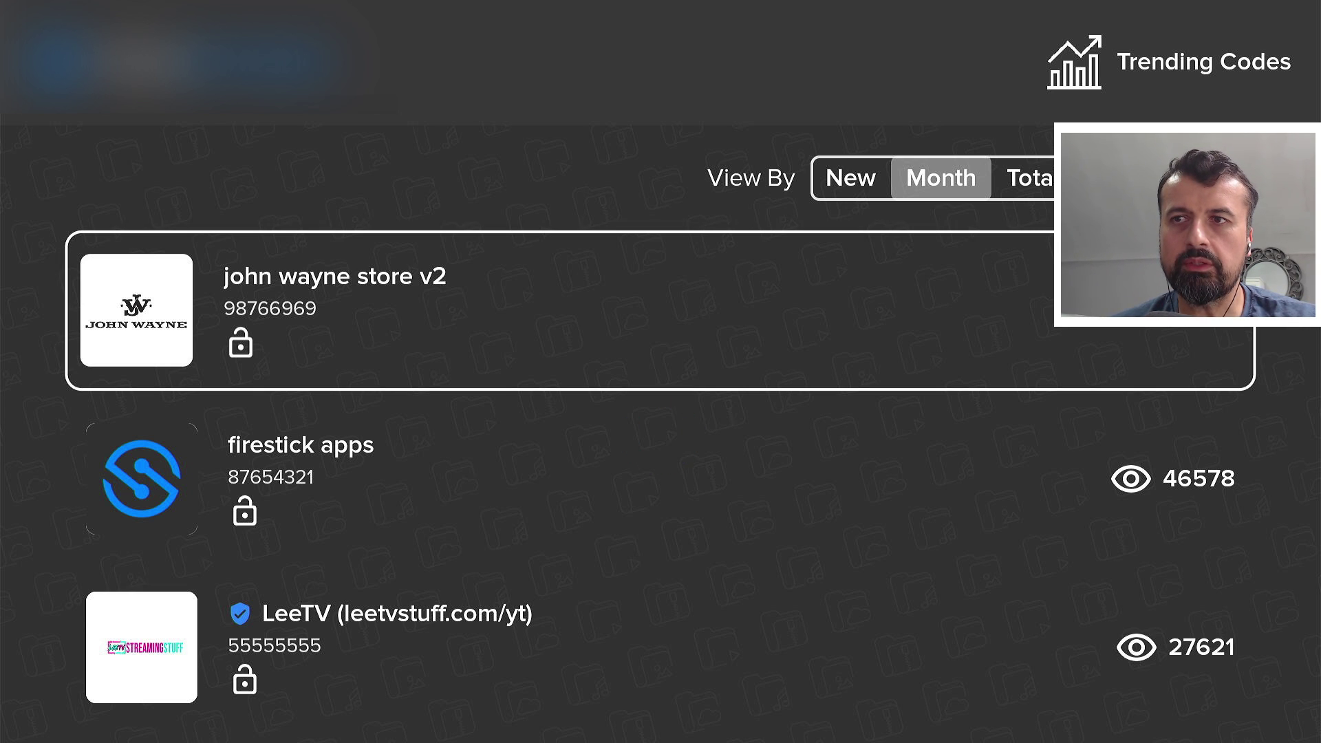
pyautogui.press('Return')
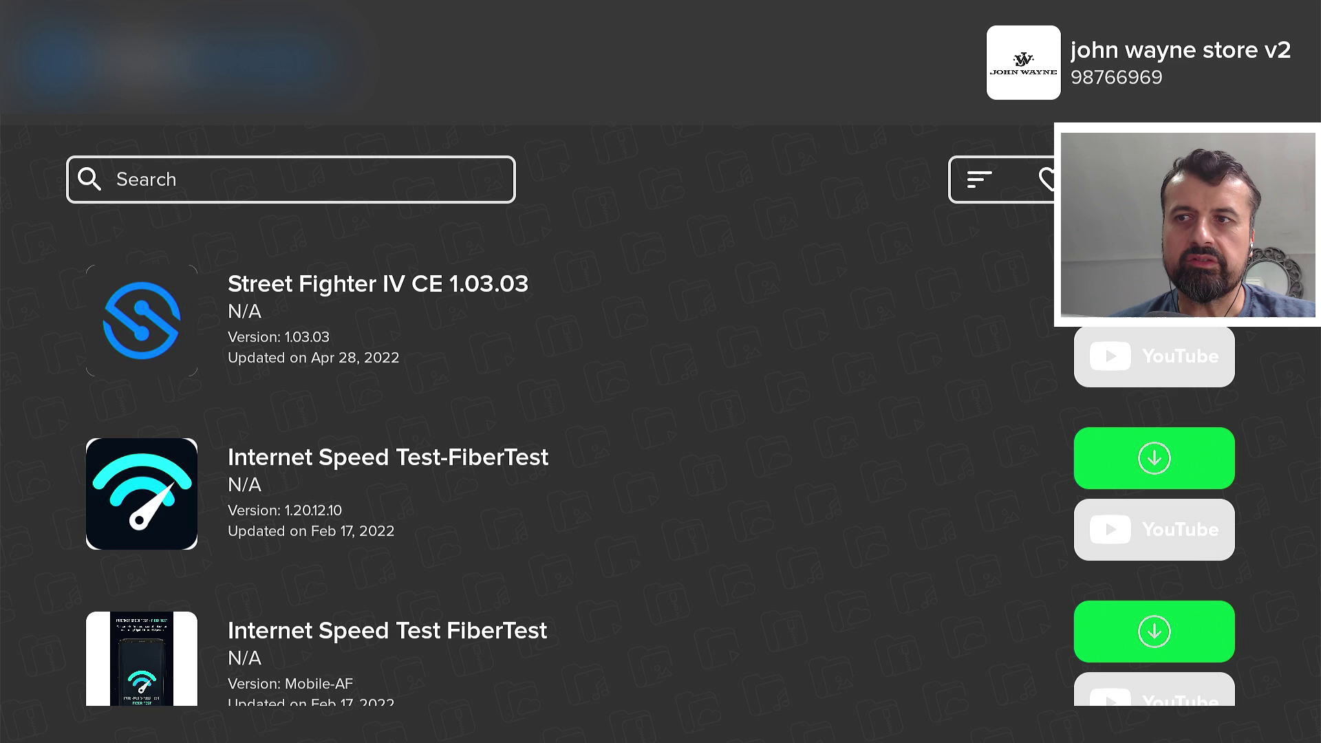
# - Download Internet Speed Test-FiberTest version 1.20.12.10 from john wayne store v2
pyautogui.press('Down')
pyautogui.press('Down')
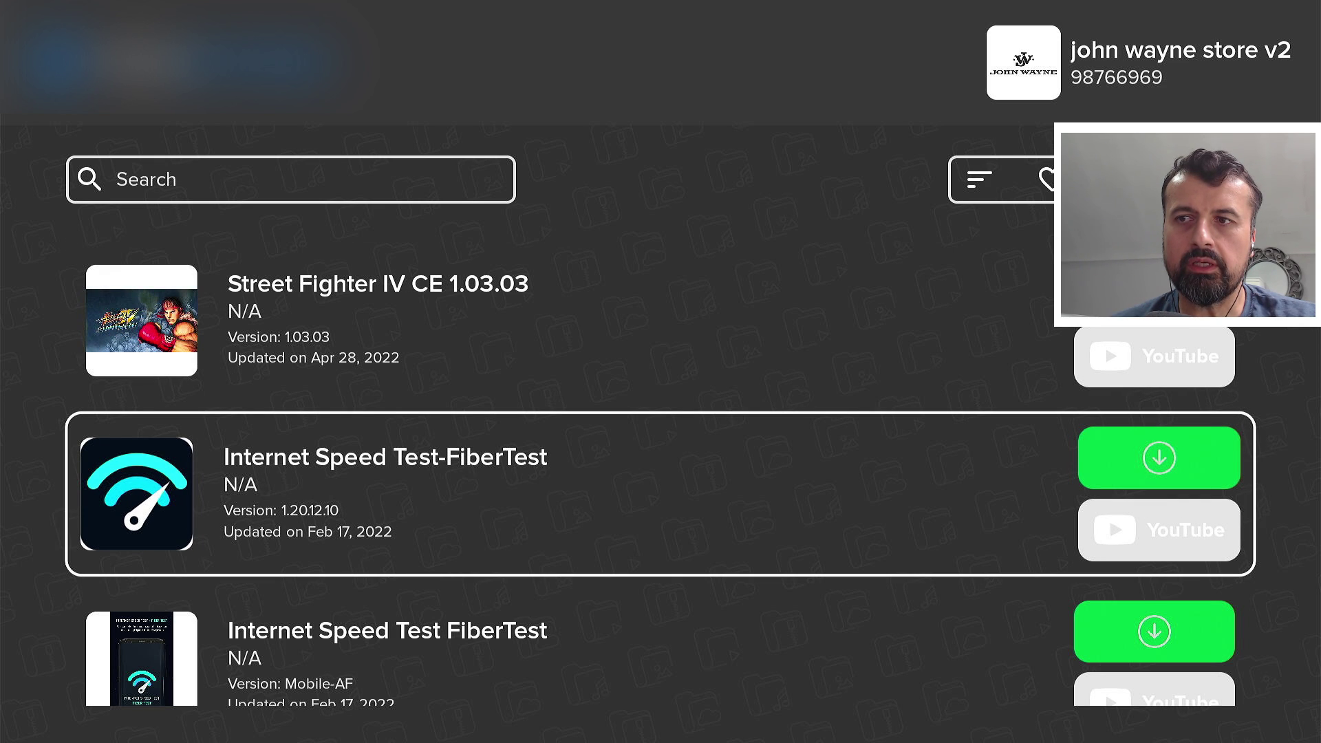
pyautogui.press('Down')
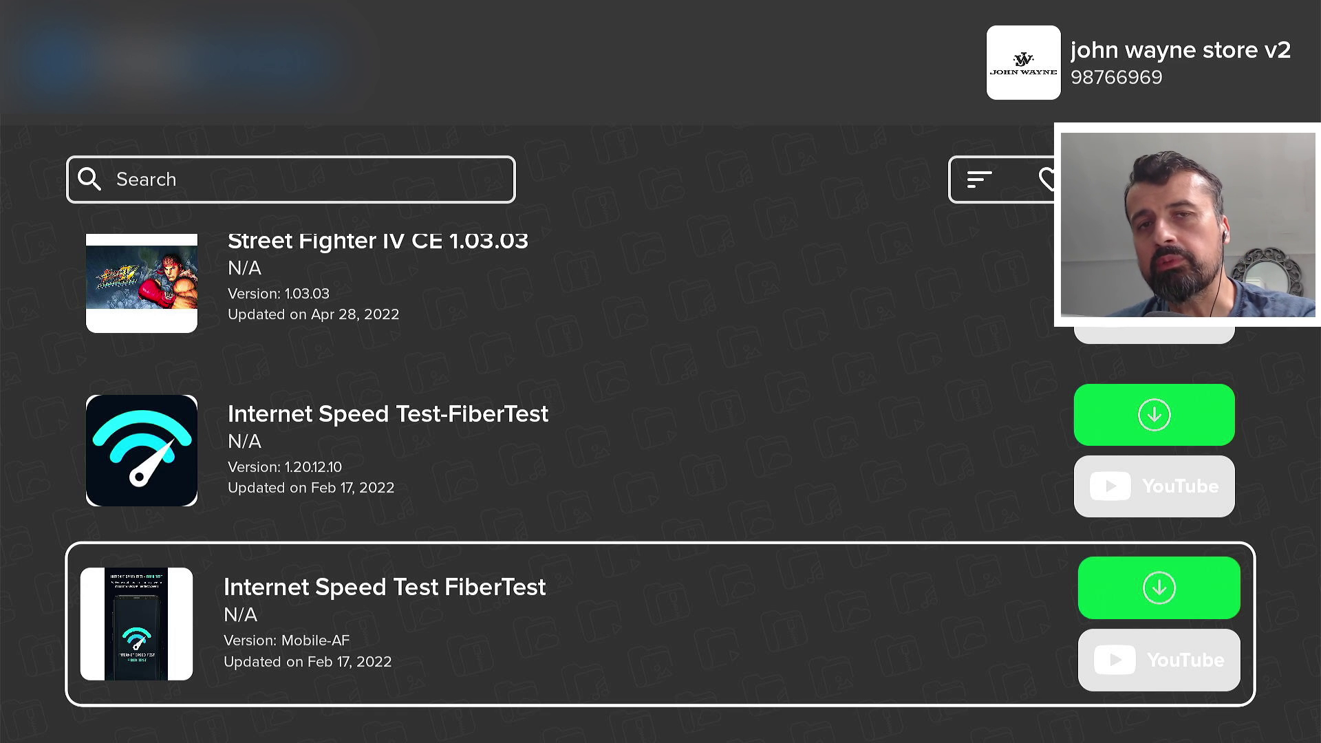
pyautogui.press('Up')
pyautogui.press('Up')
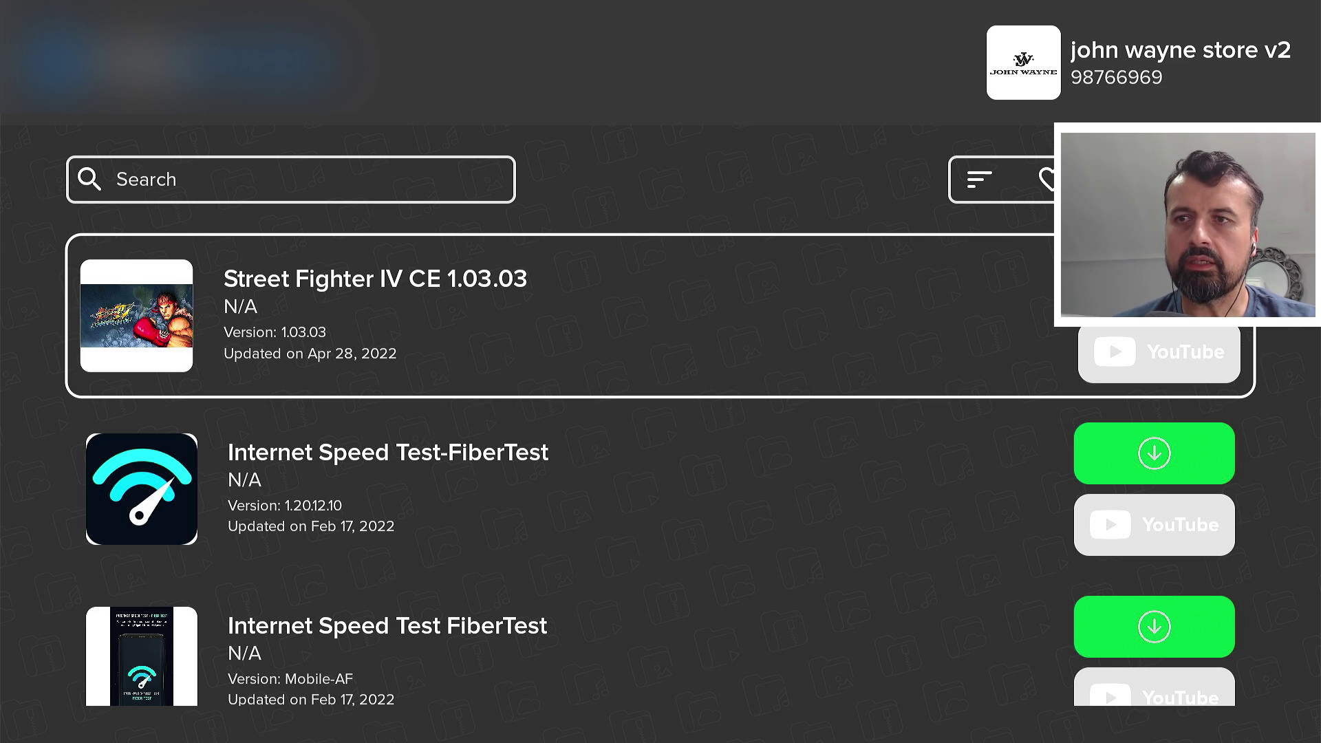
pyautogui.press('Down')
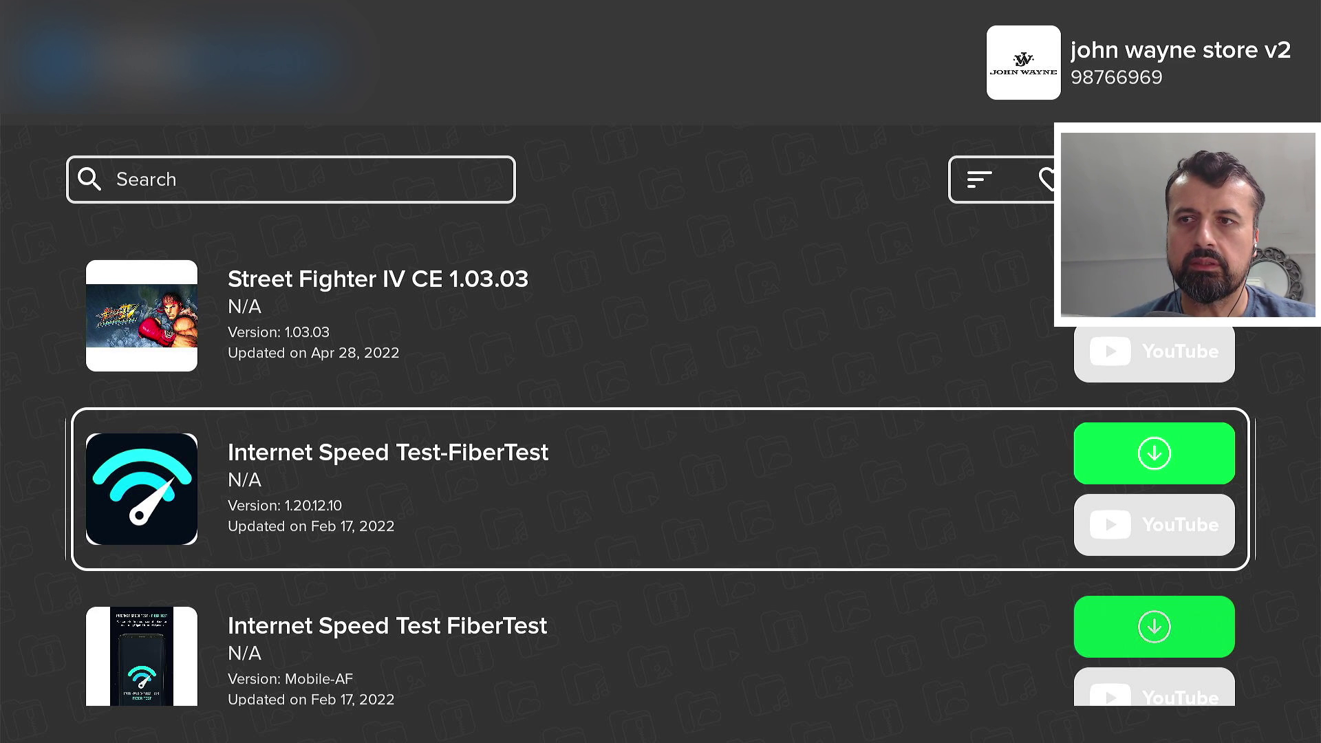
pyautogui.press('Return')
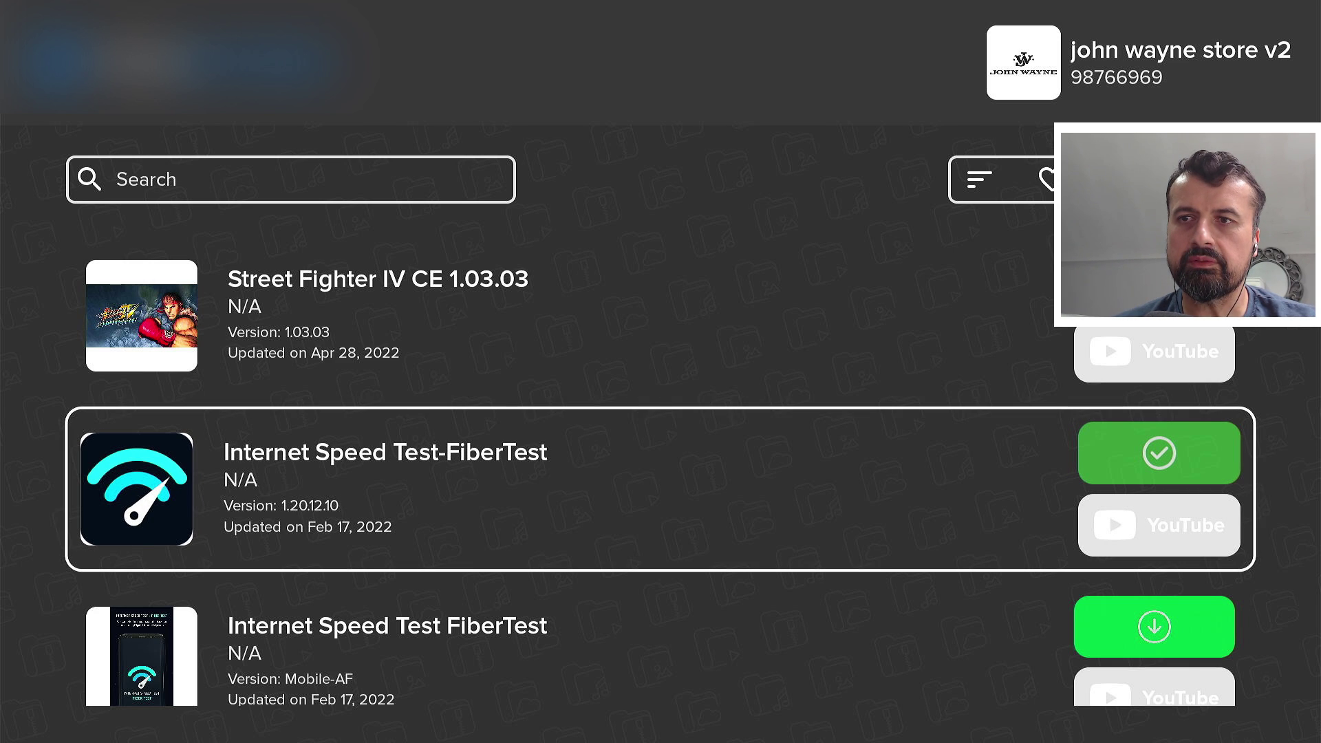
# - Install Internet Speed Test-FiberTest from FileSynced's list of completed downloads
pyautogui.press('Escape')
pyautogui.press('Escape')
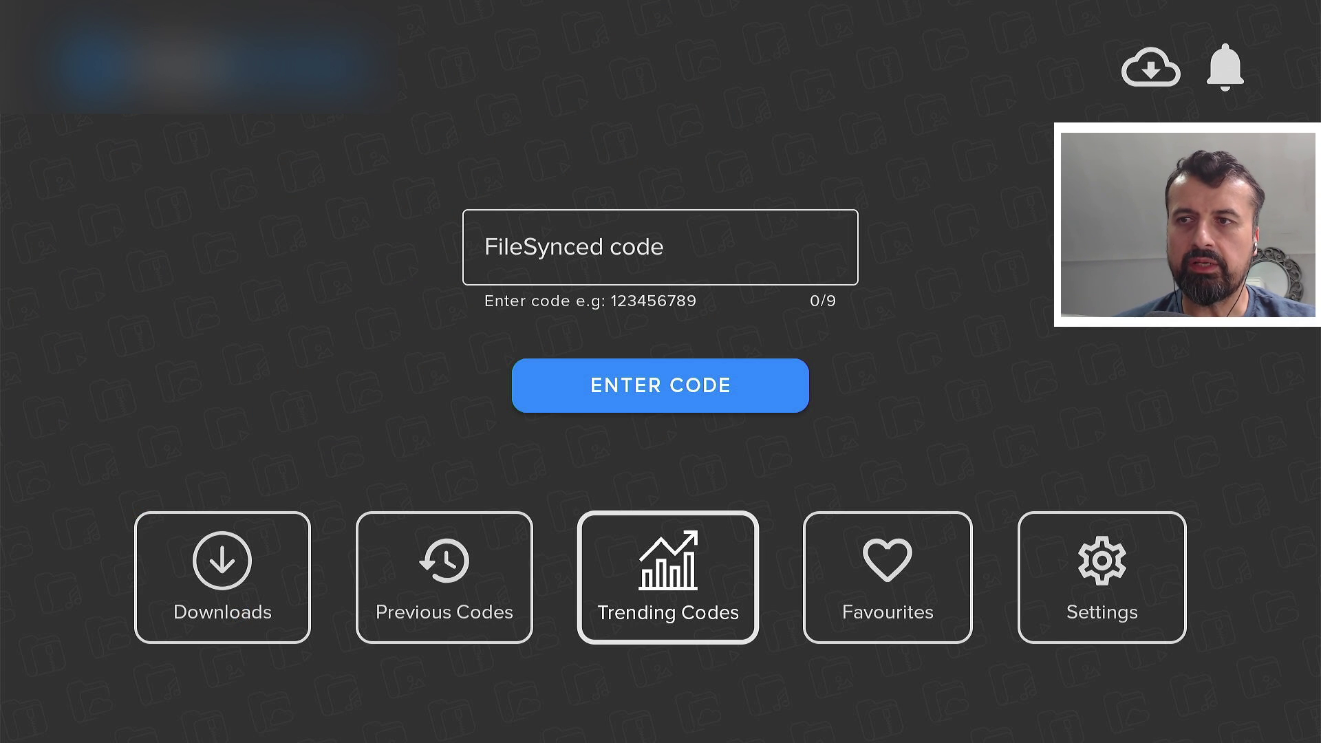
pyautogui.press('Left')
pyautogui.press('Left')
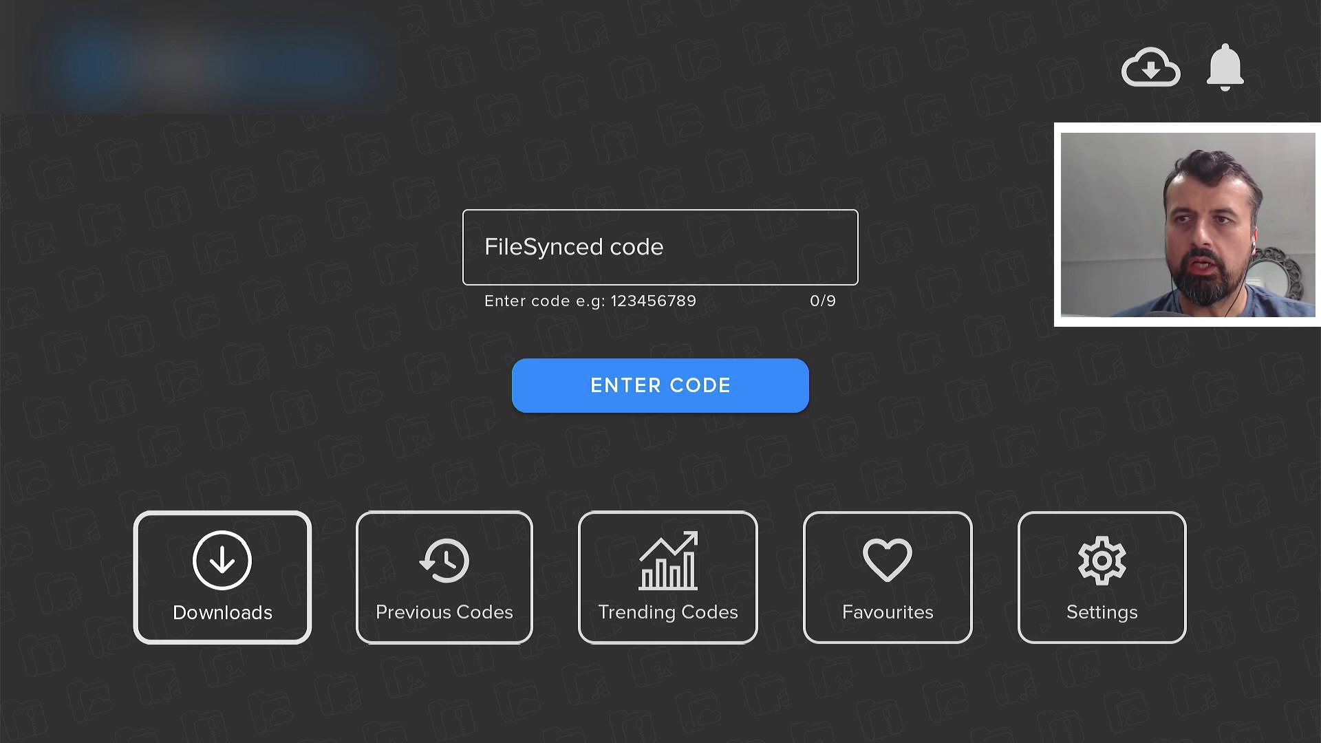
pyautogui.press('Return')
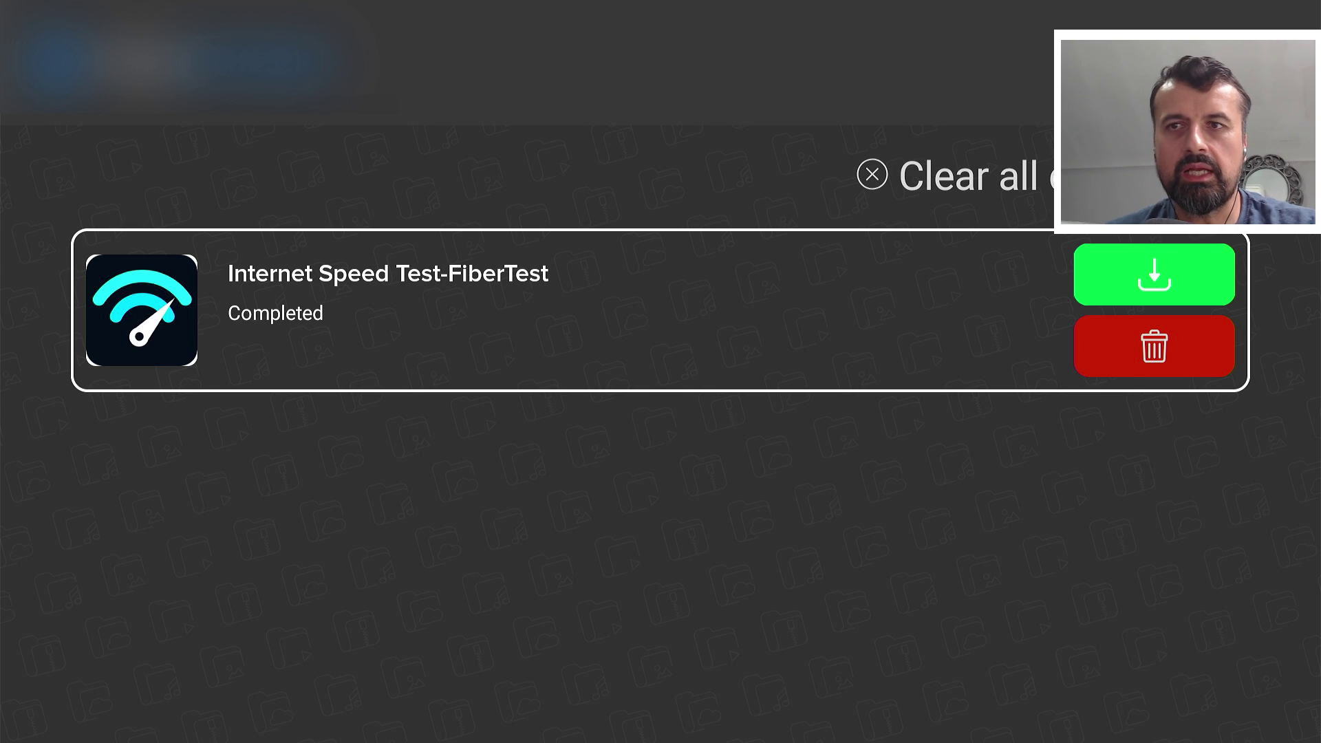
pyautogui.press('Return')
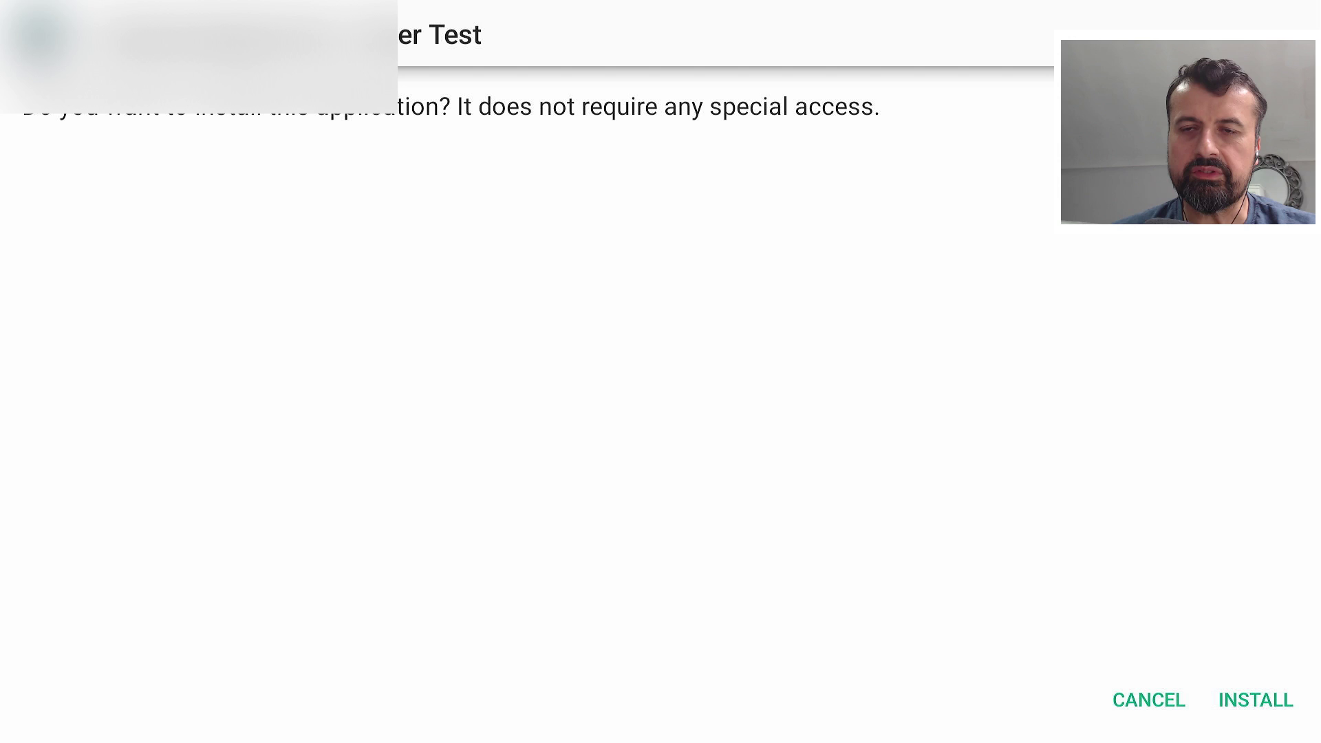
pyautogui.press('Right')
pyautogui.press('Return')
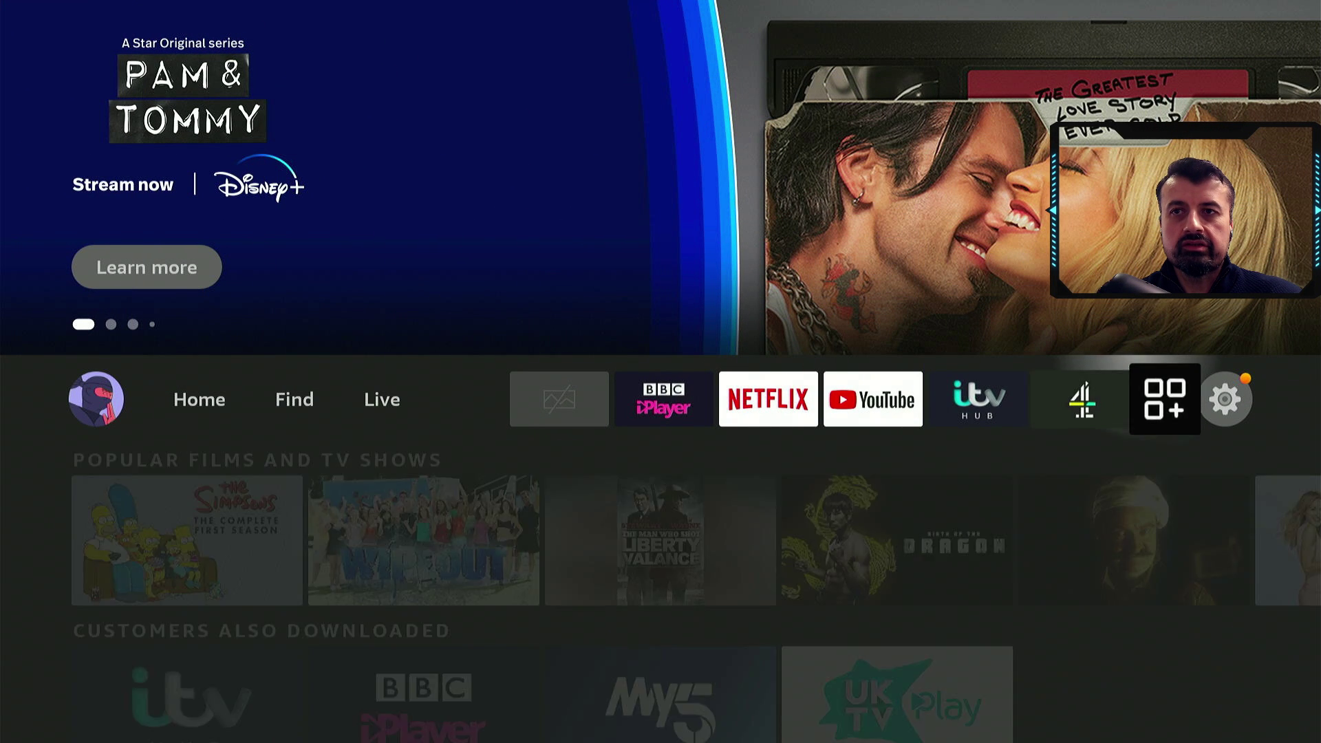
# - Open the Fire TV's Privacy Settings within Preferences
pyautogui.press('Right')
pyautogui.press('Down')
pyautogui.press('Right')
pyautogui.press('Right')
pyautogui.press('Right')
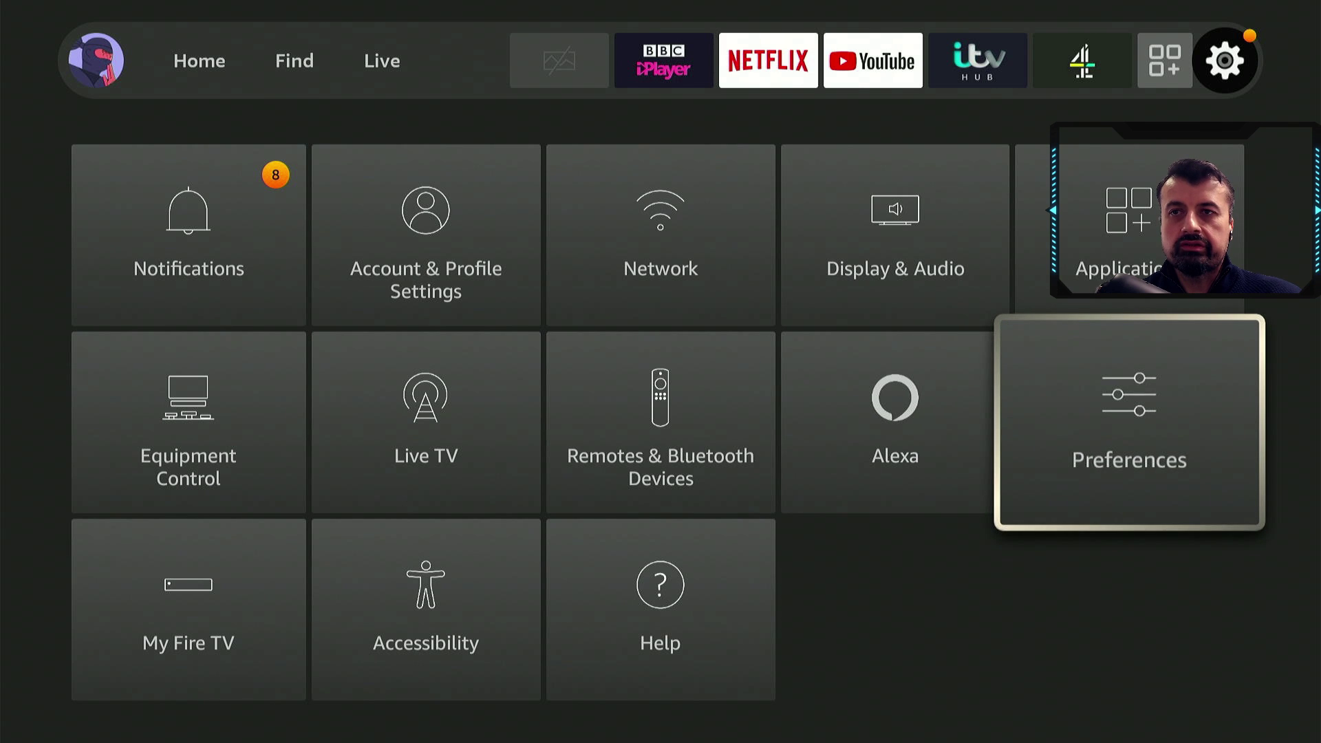
pyautogui.press('Return')
pyautogui.press('Down')
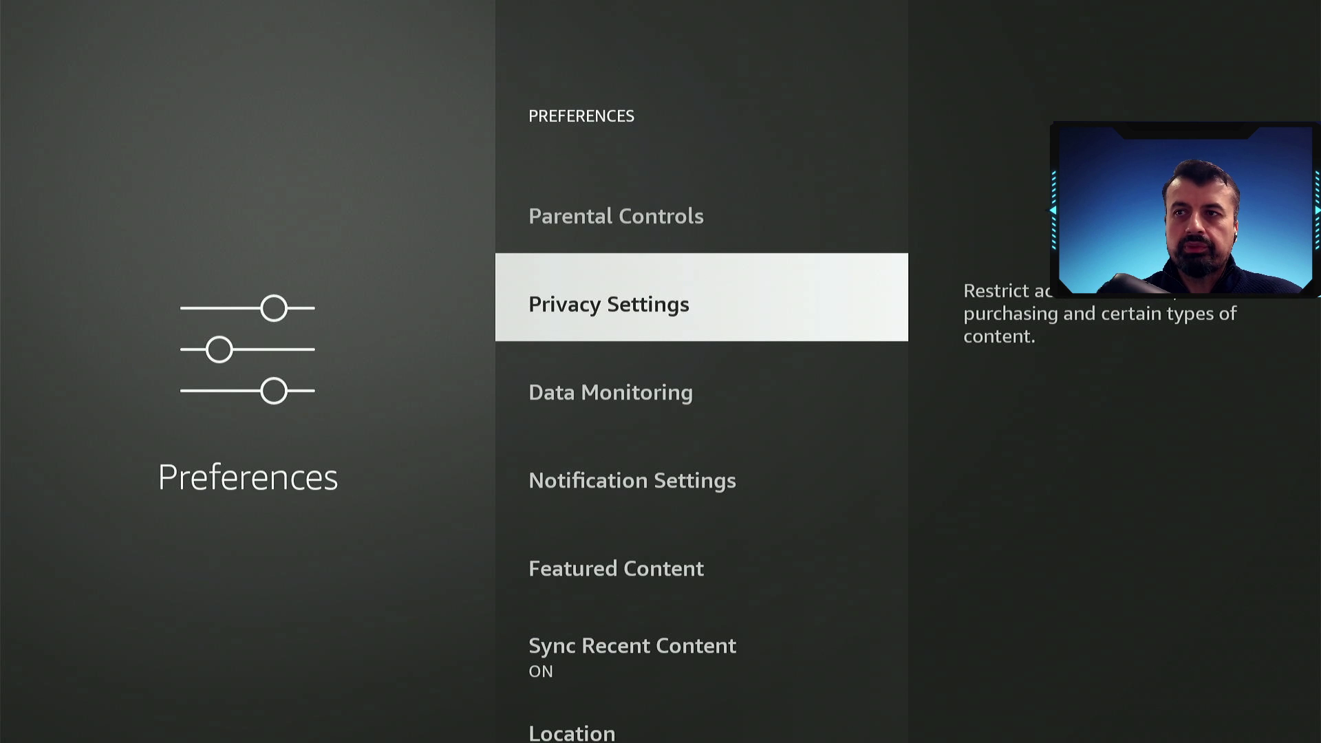
pyautogui.press('Return')
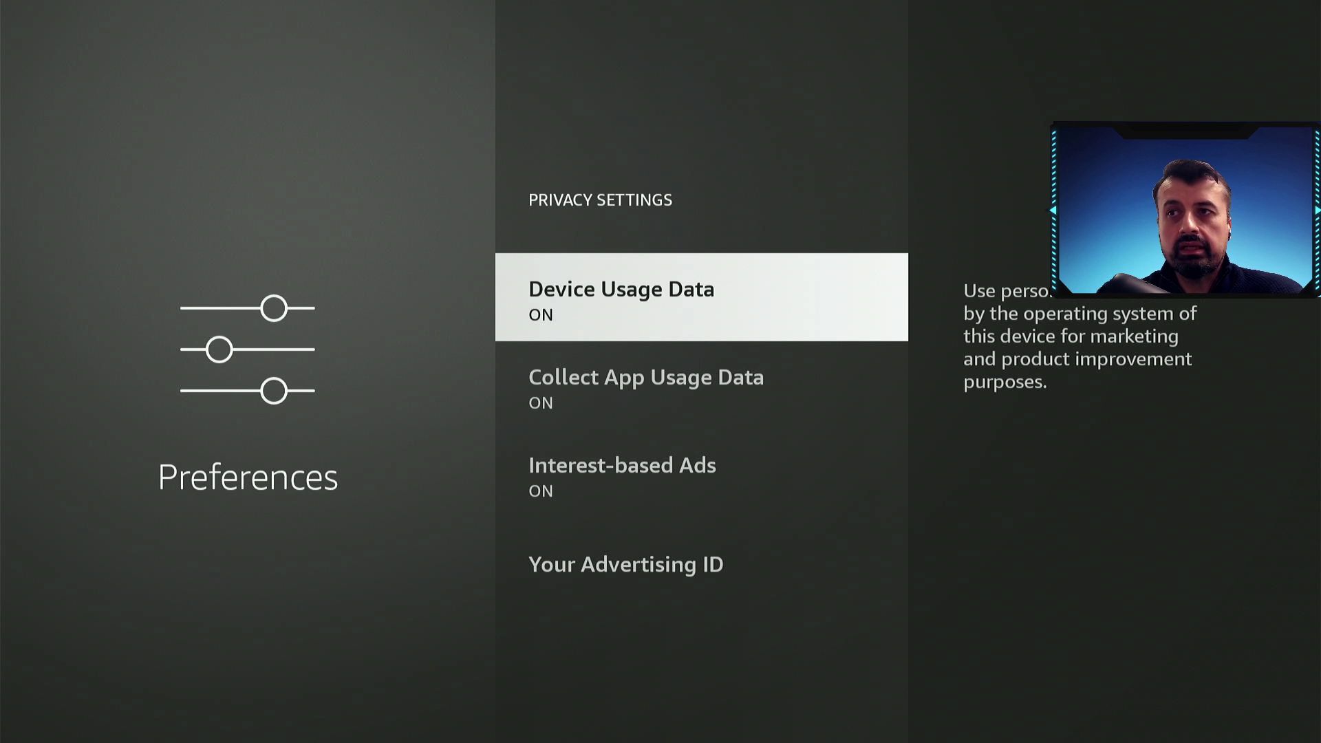
# - Turn off Device Usage Data and Collect App Usage Data in the Privacy Settings
pyautogui.press('Return')
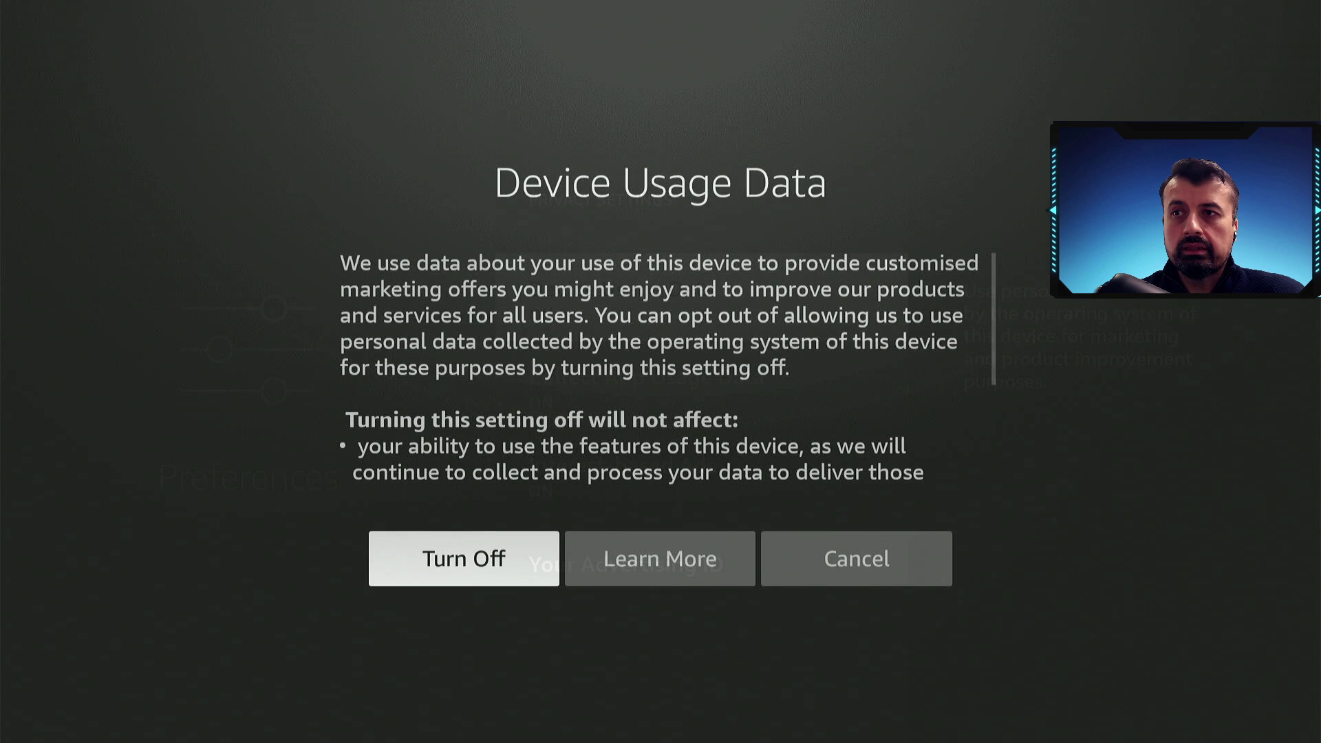
pyautogui.press('Return')
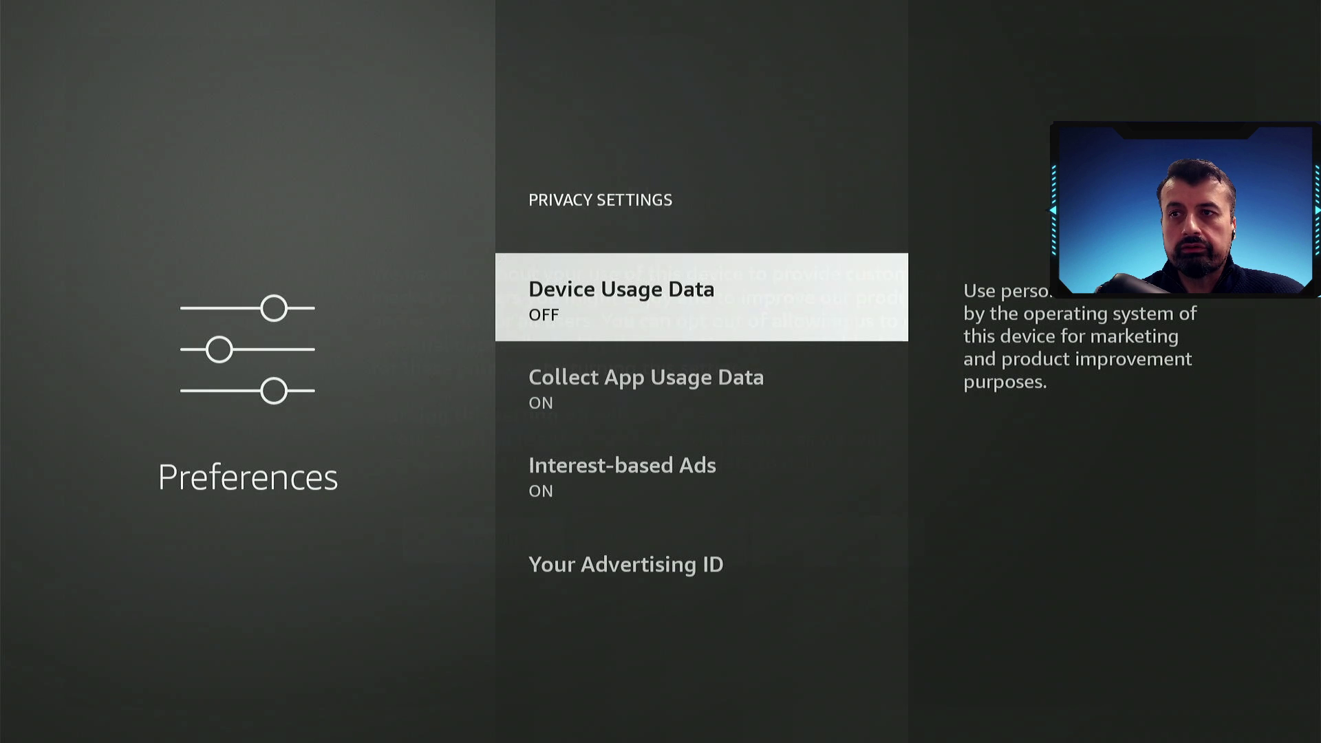
pyautogui.press('Down')
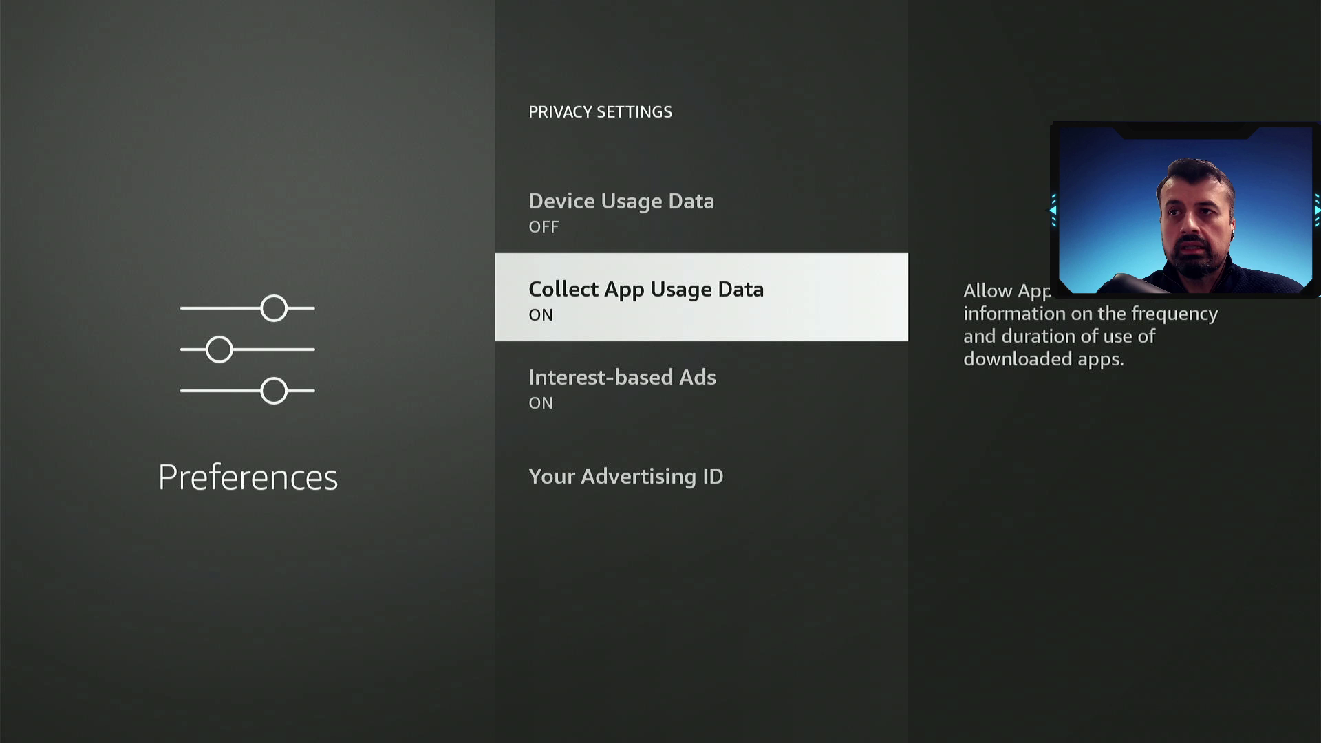
pyautogui.press('Return')
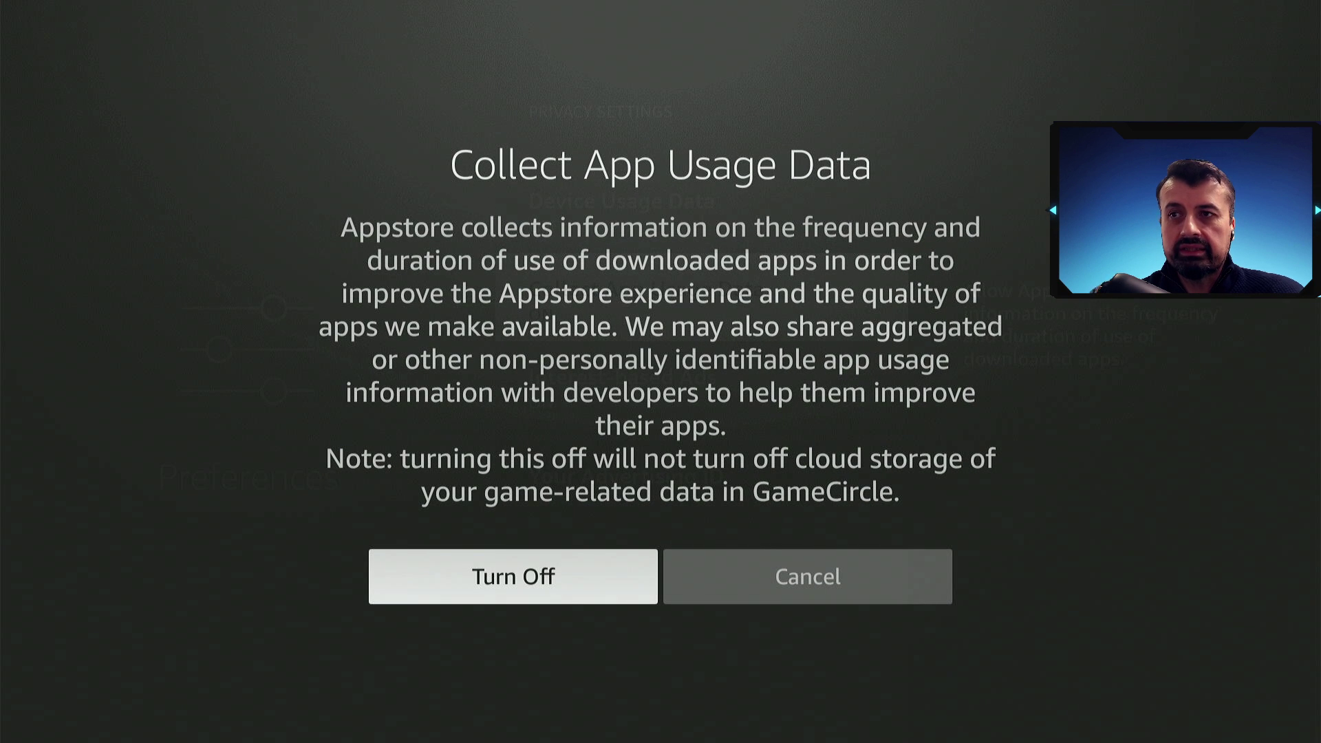
pyautogui.press('Return')
# - Turn off Interest-based Ads and return to the Preferences list
pyautogui.press('Down')
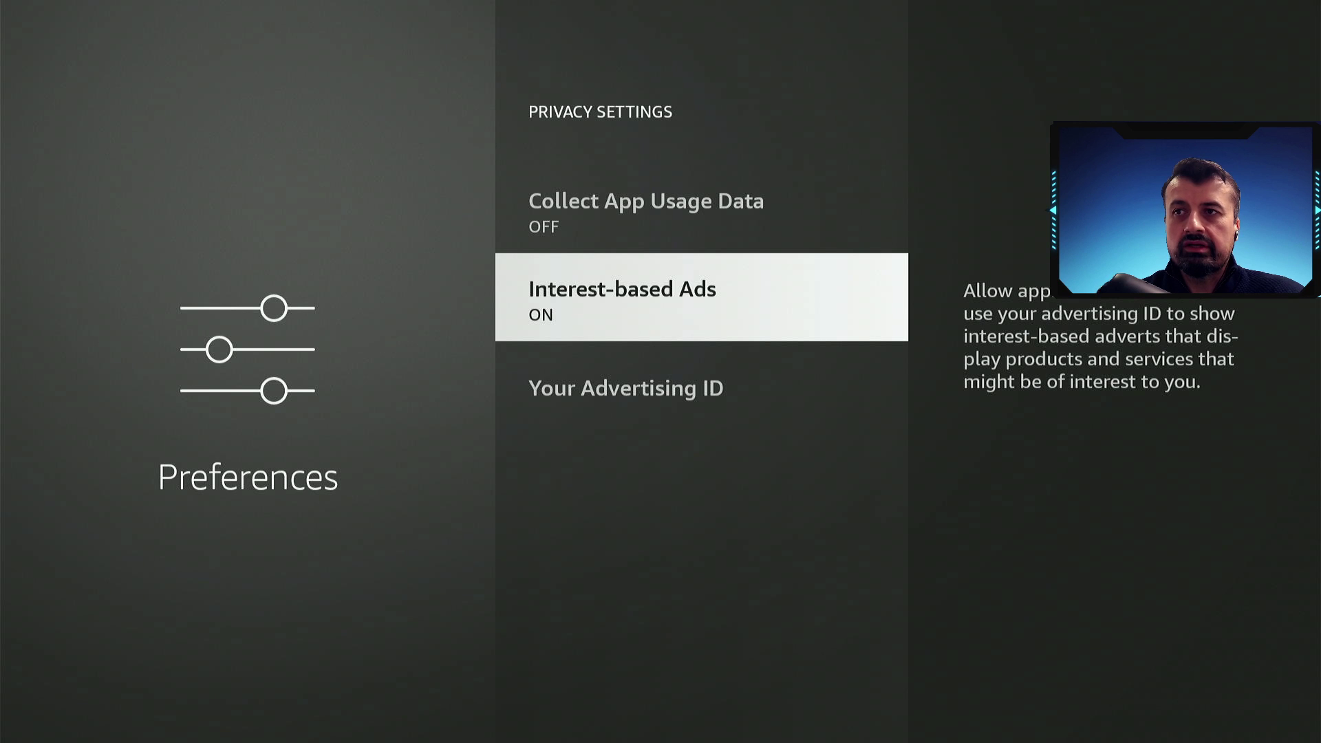
pyautogui.press('Return')
pyautogui.press('Return')
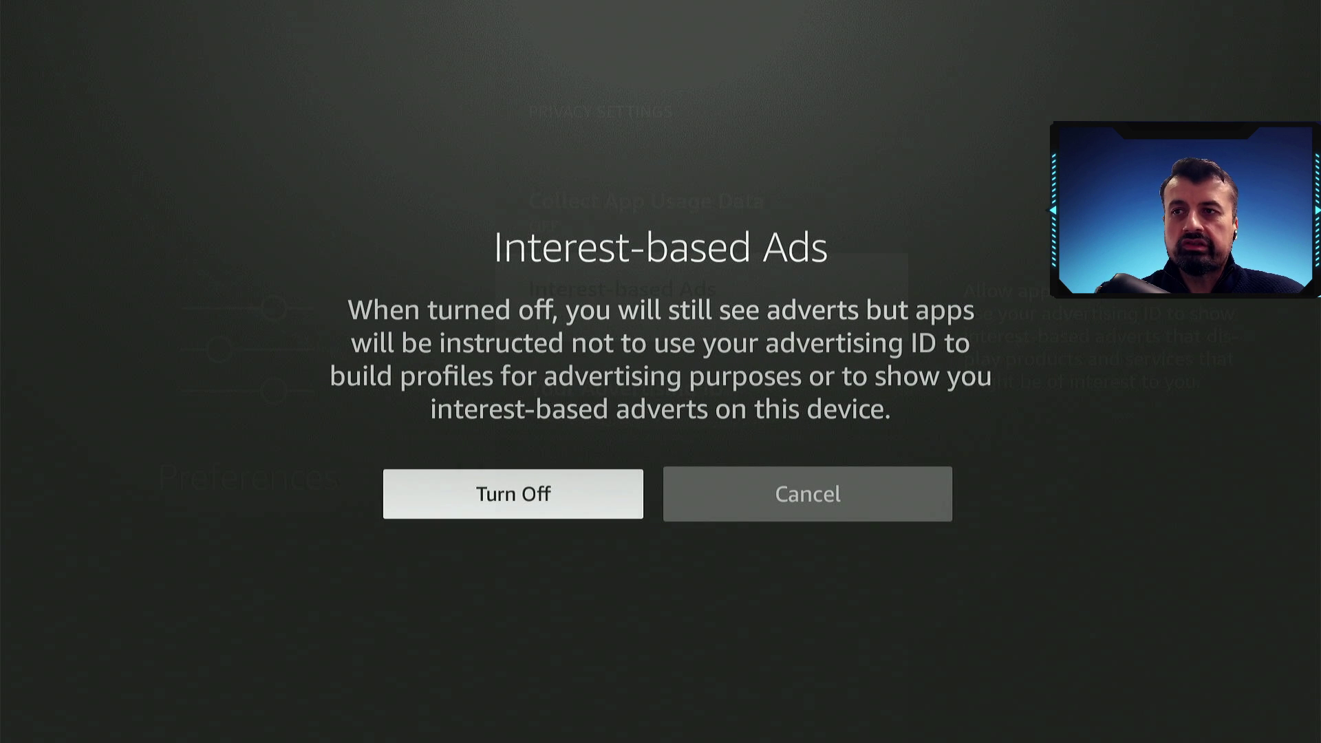
pyautogui.press('Escape')
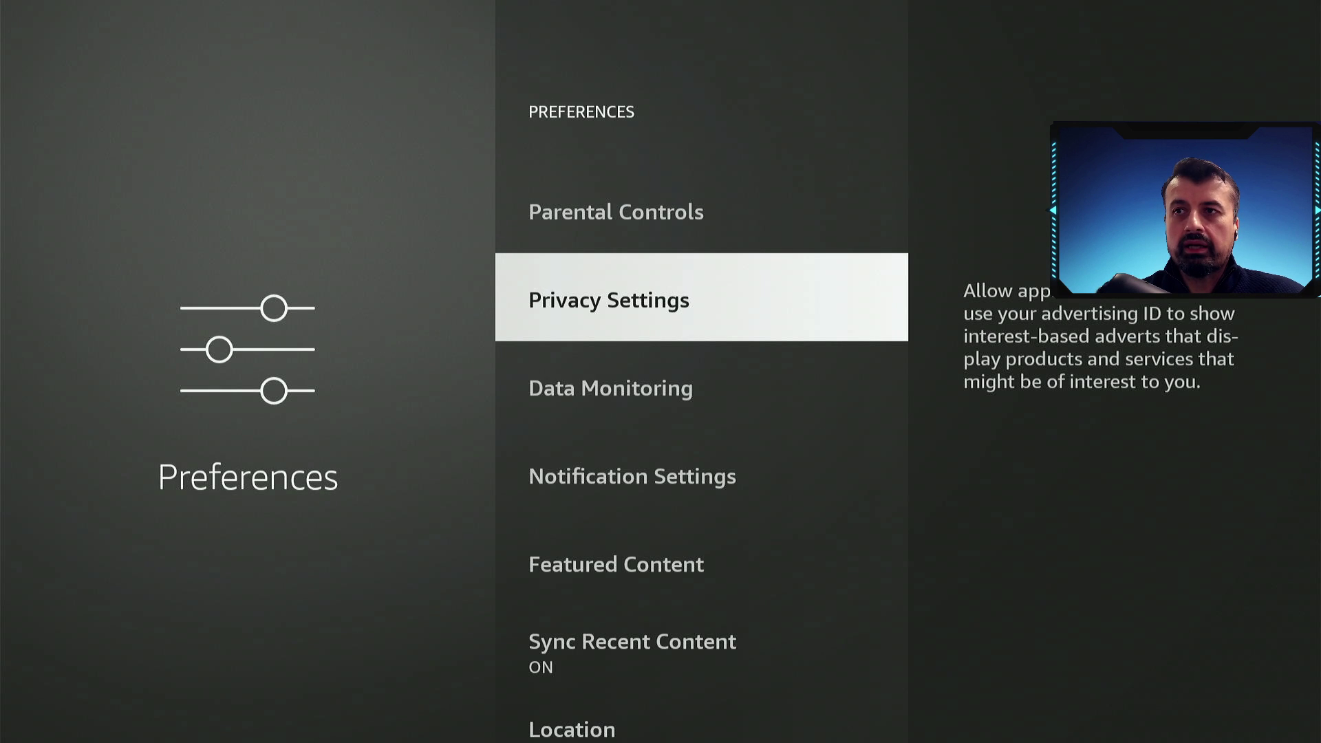
# - Check whether Data Monitoring is enabled and return to the Preferences list
pyautogui.press('Down')
pyautogui.press('Return')
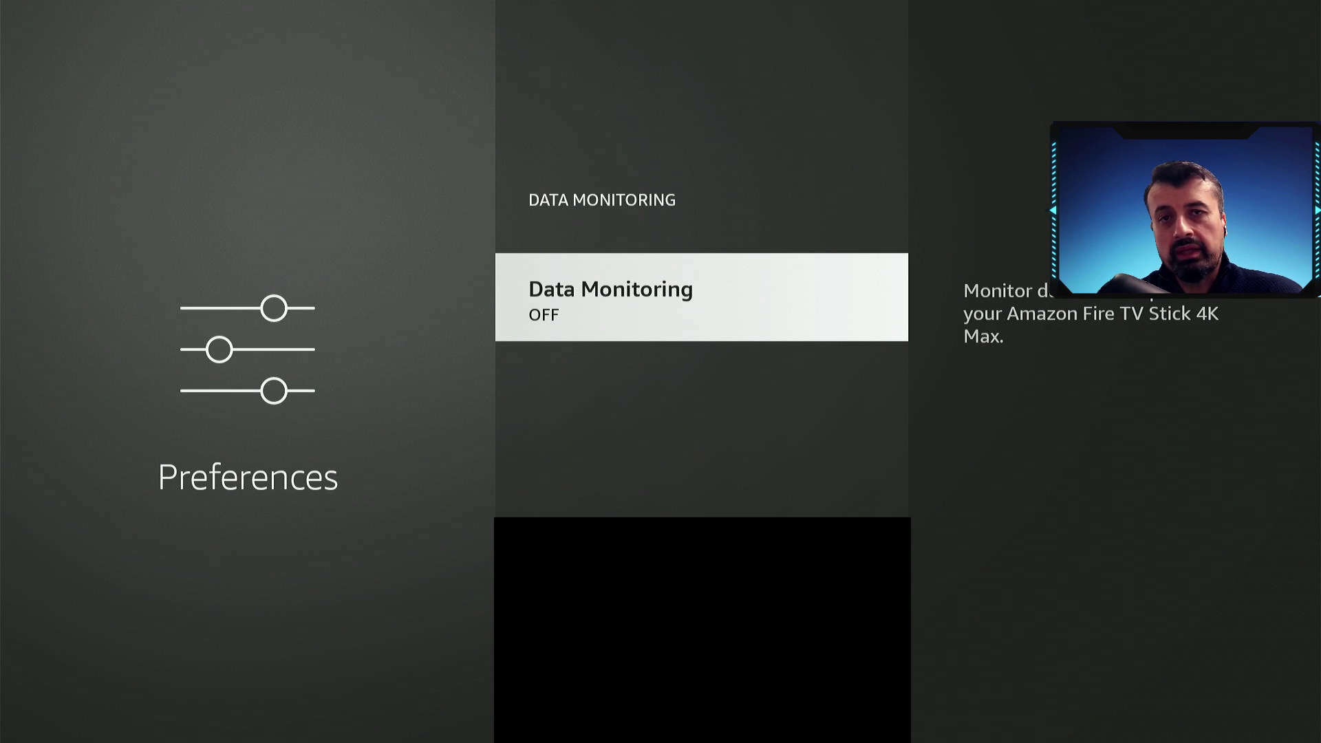
pyautogui.press('Escape')
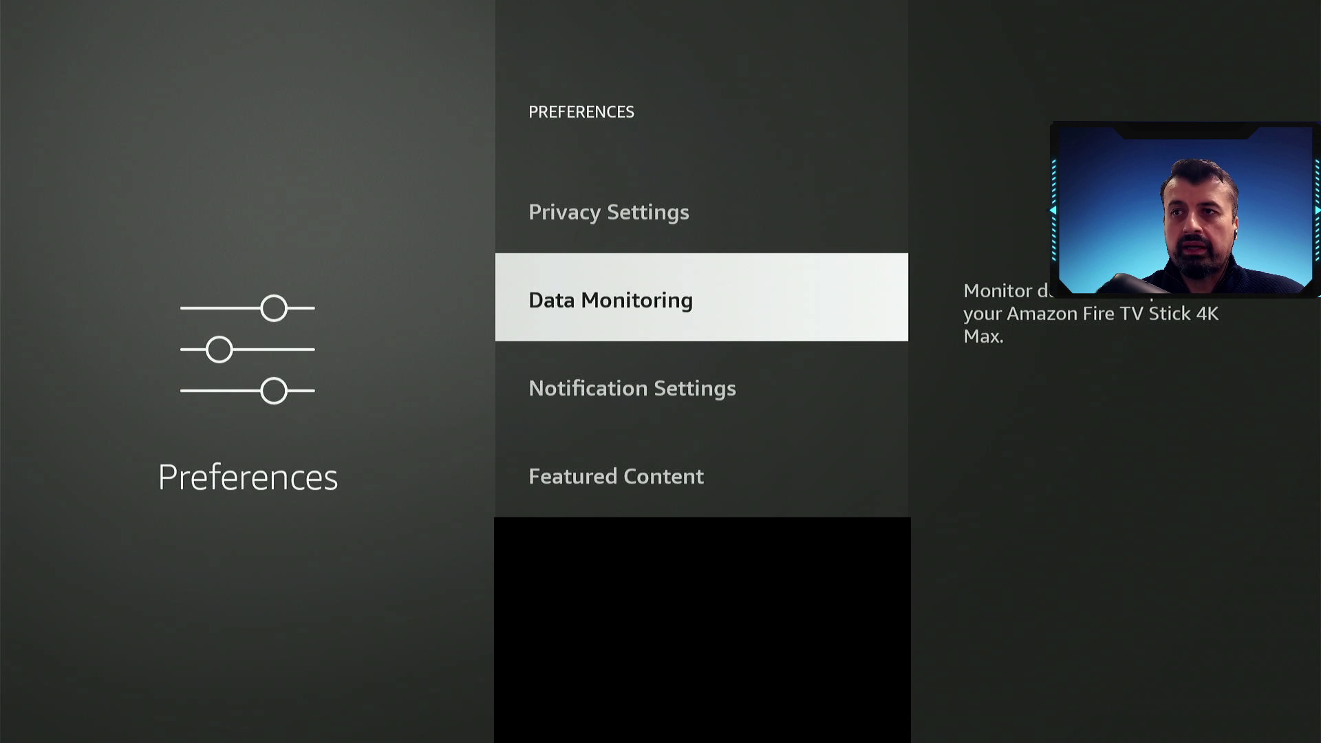
# - Turn off Allow Video Autoplay and Allow Audio Autoplay for Featured Content, and return to the Preferences list
pyautogui.press('Down')
pyautogui.press('Down')
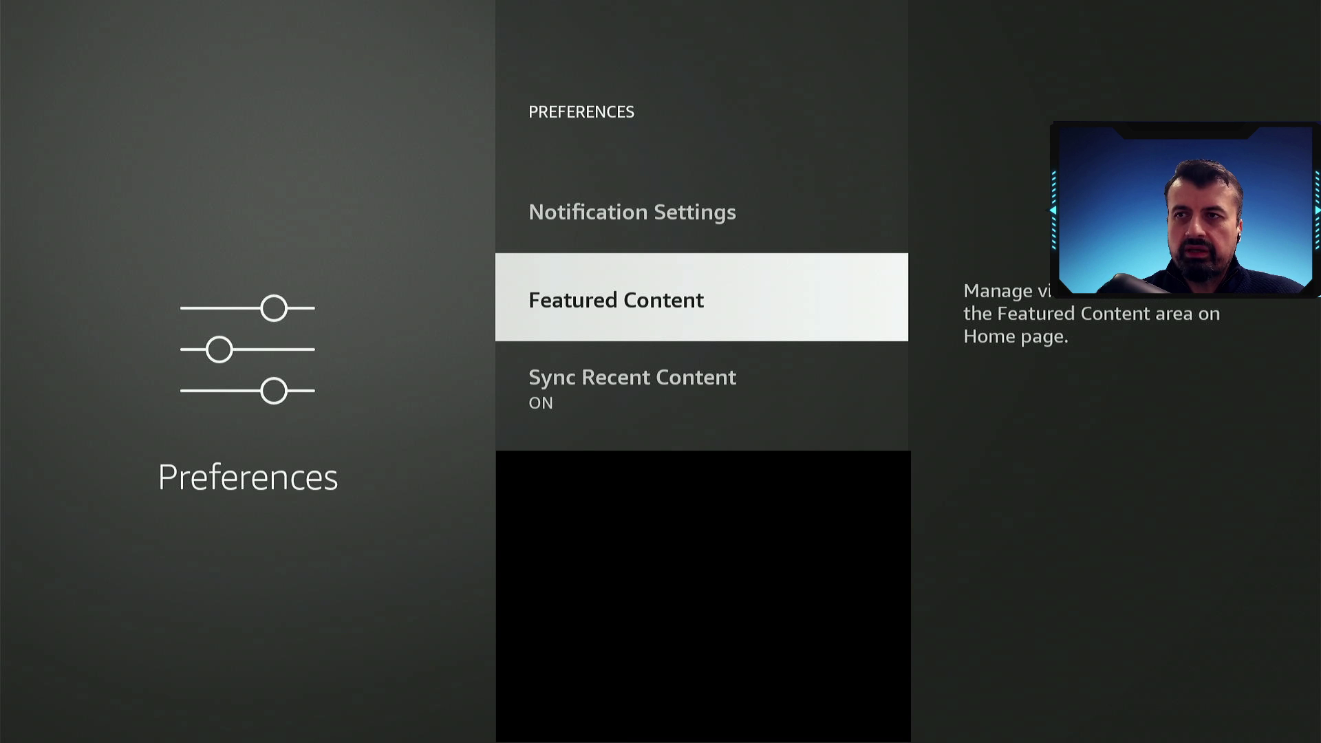
pyautogui.press('Return')
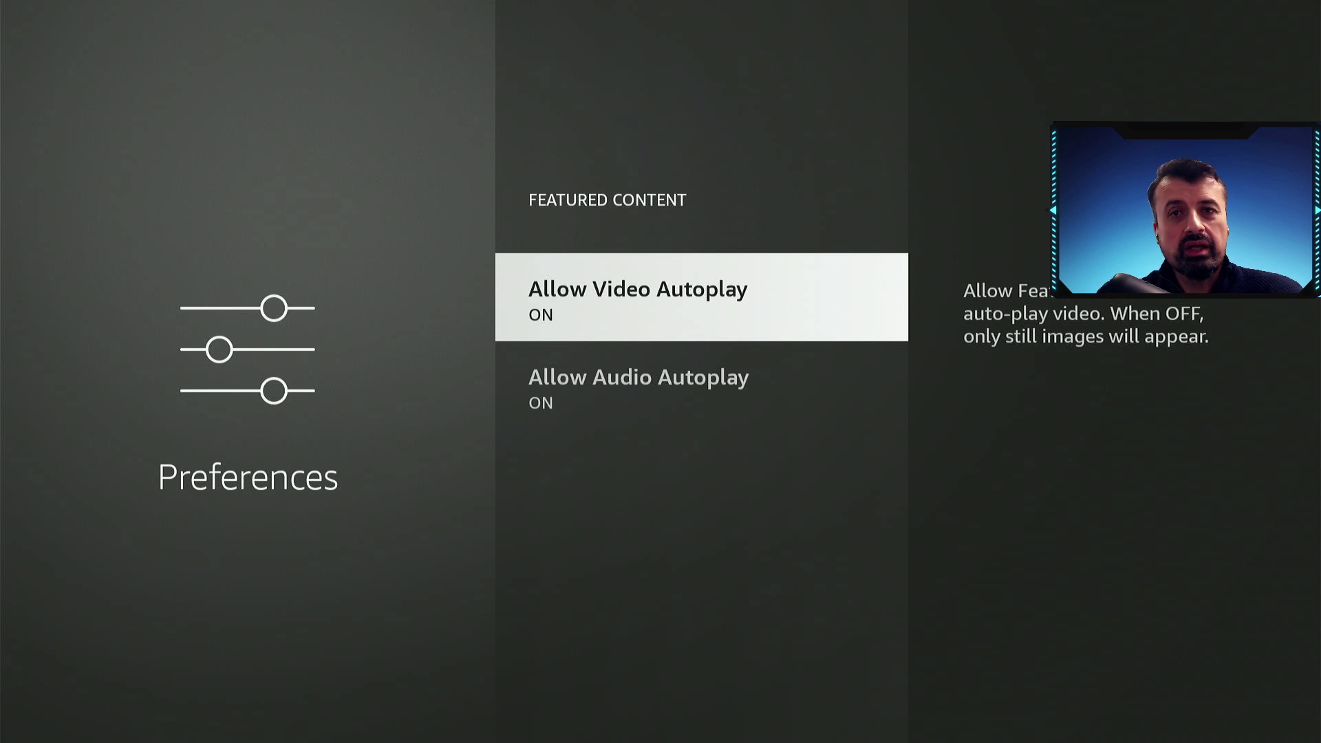
pyautogui.press('Return')
pyautogui.press('Down')
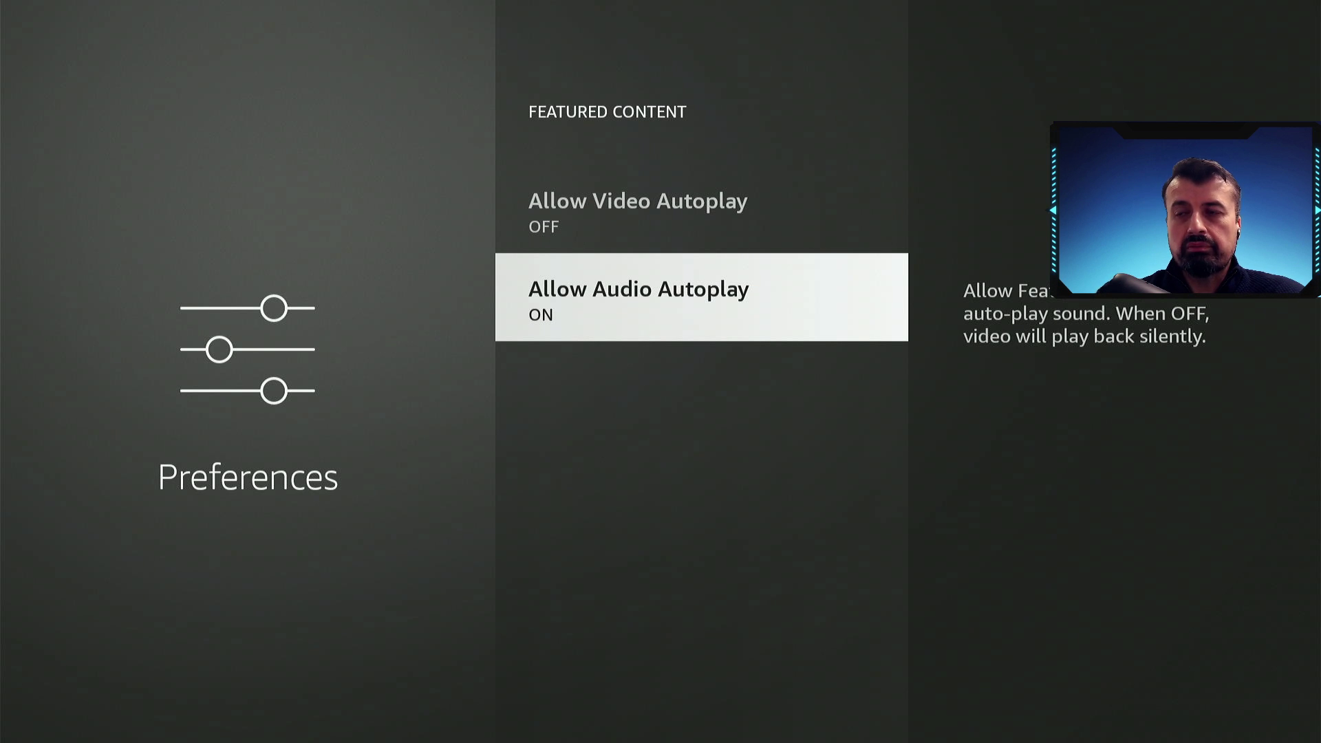
pyautogui.press('Return')
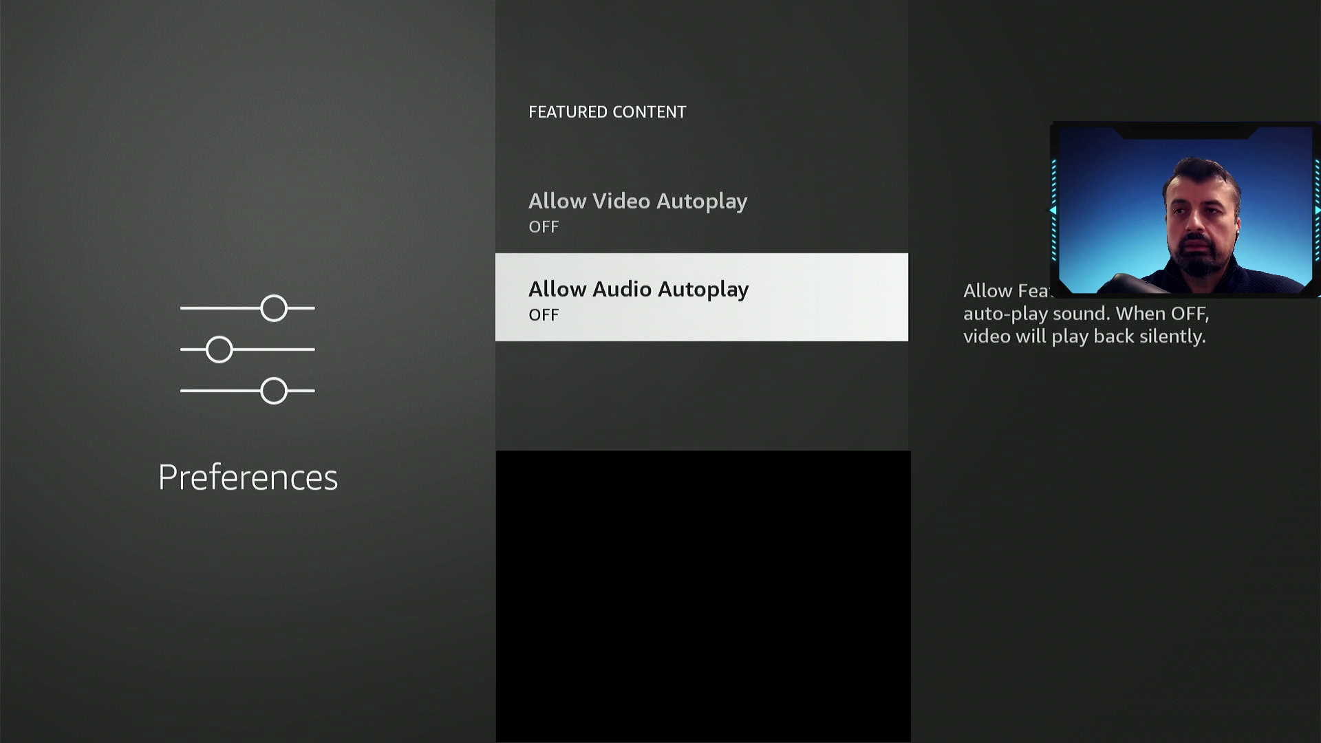
pyautogui.press('Escape')
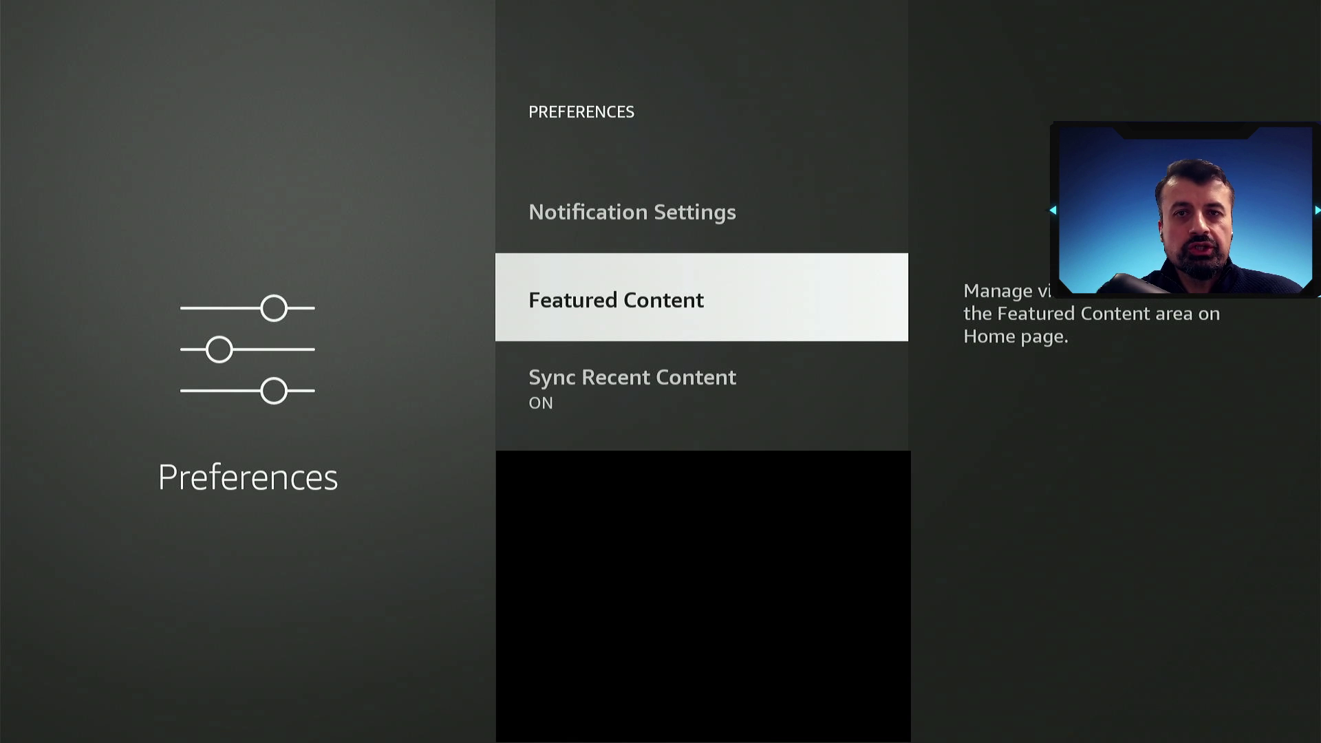